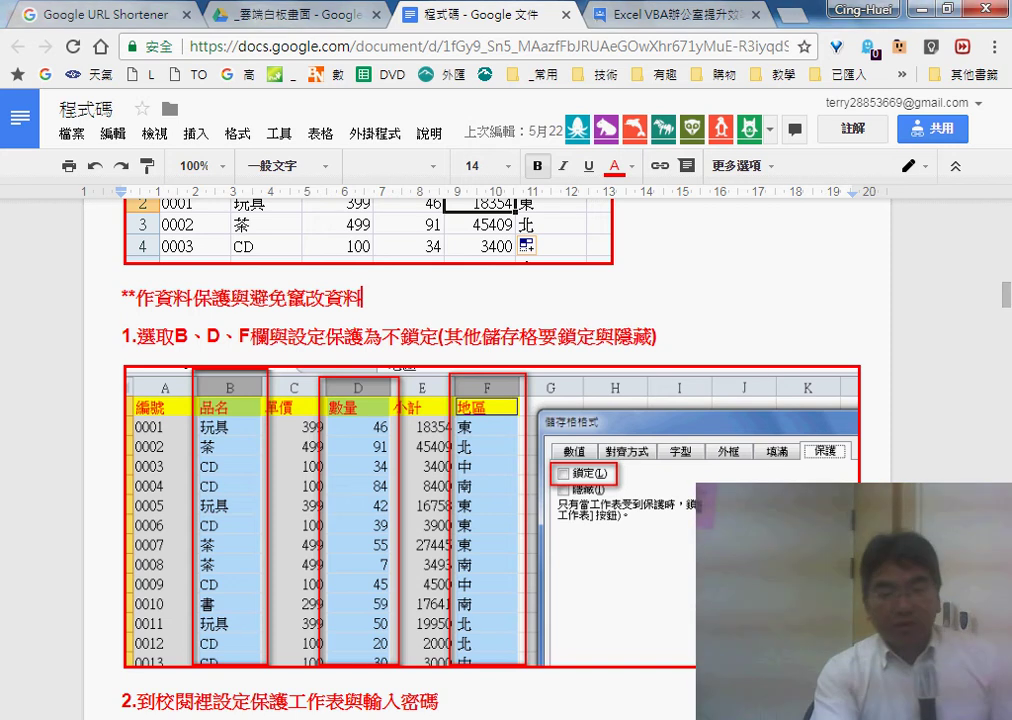
Bring the 問題02.xlsx workbook in Excel to the front from its taskbar preview.
mouse_move(510, 719)
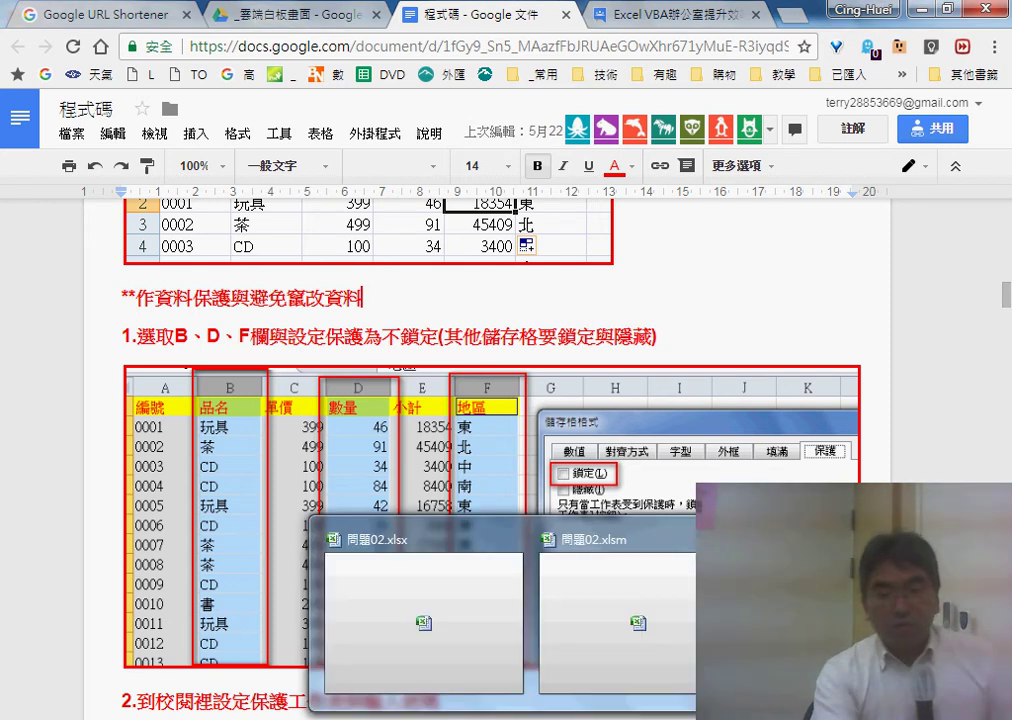
click(413, 590)
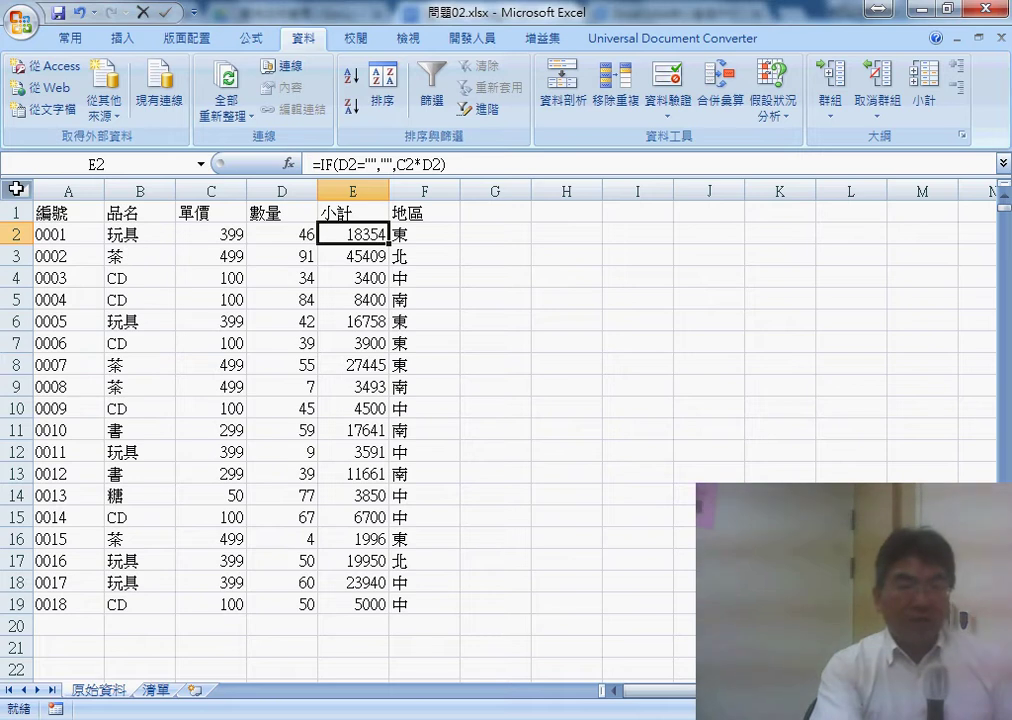
Select all cells and turn on both 鎖定 and 隱藏 in the 儲存格格式 protection settings.
click(48, 212)
key(ctrl+a)
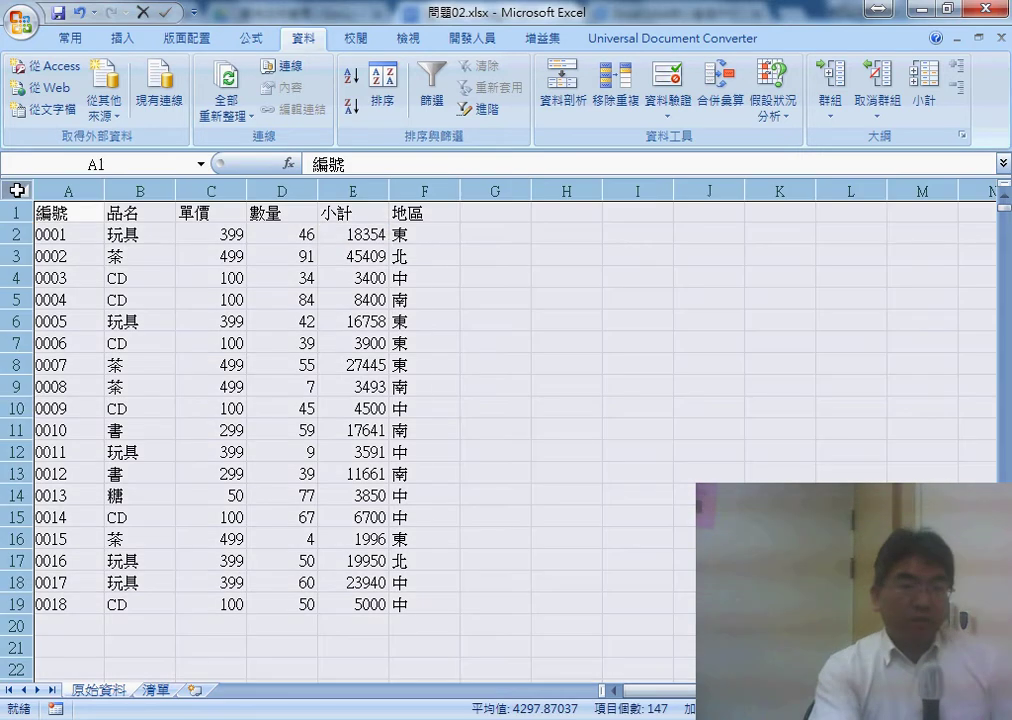
right_click(166, 273)
click(272, 457)
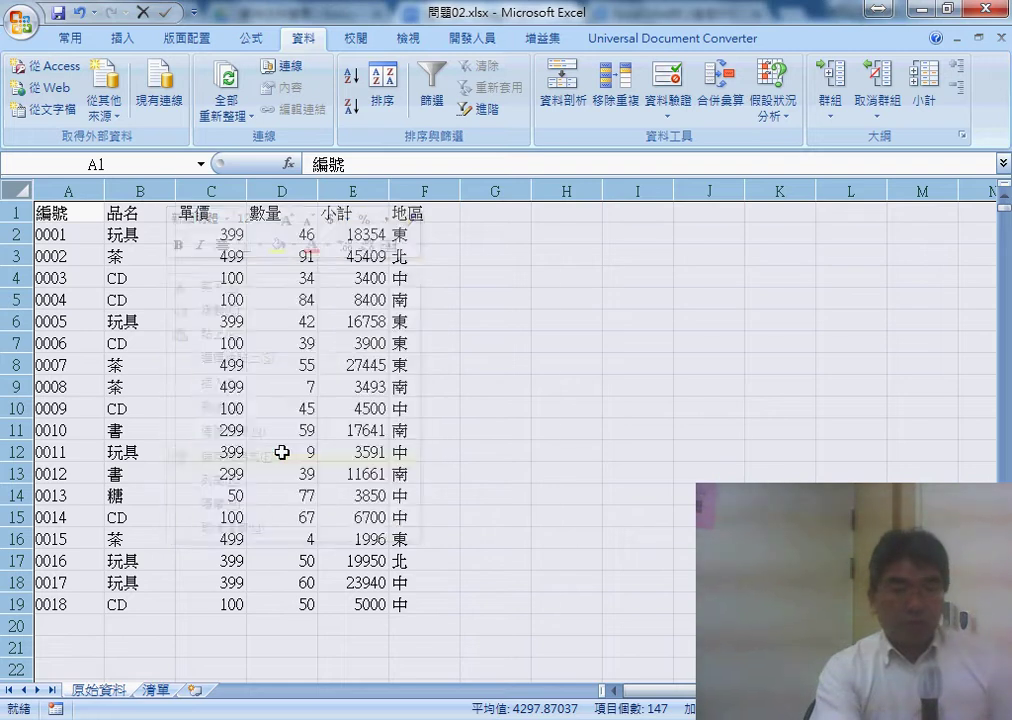
drag(346, 244, 586, 223)
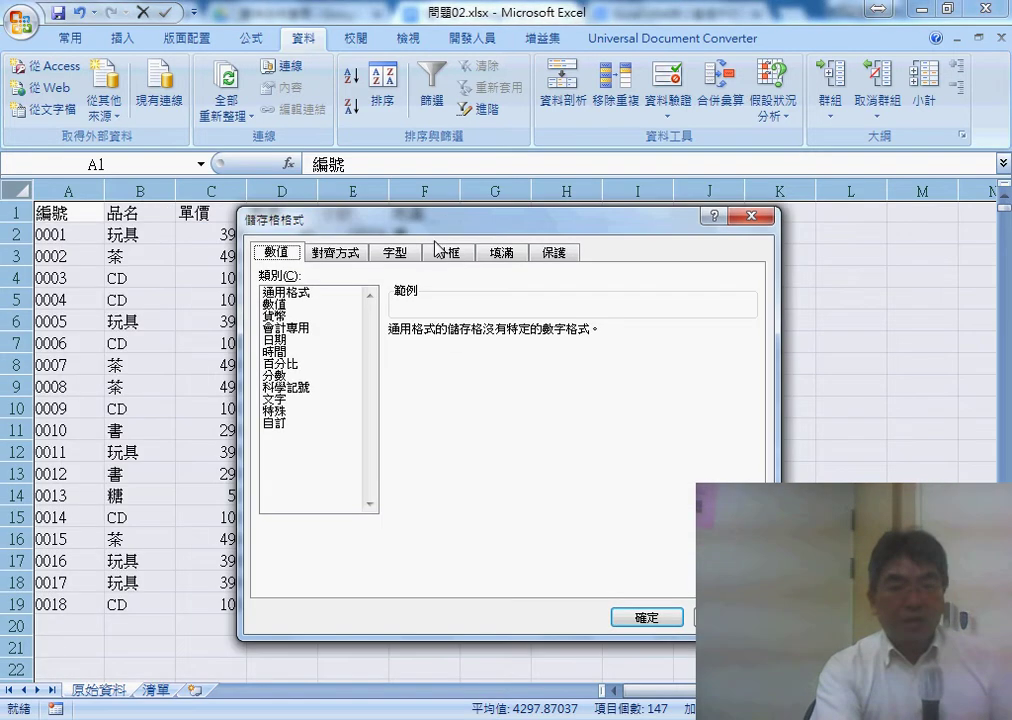
click(557, 256)
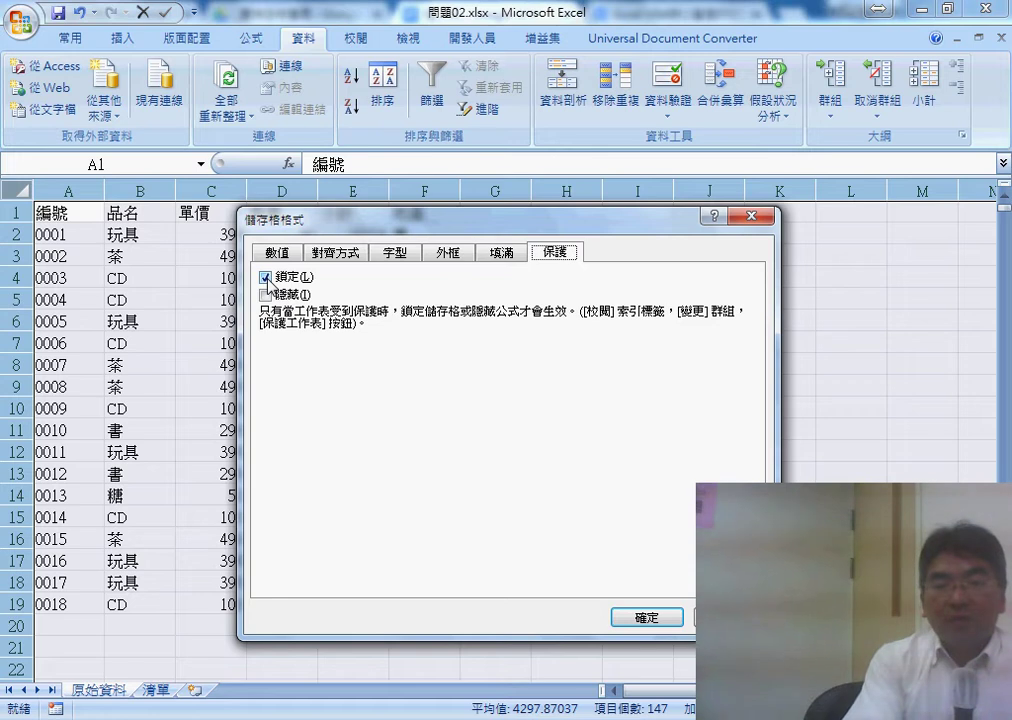
click(266, 296)
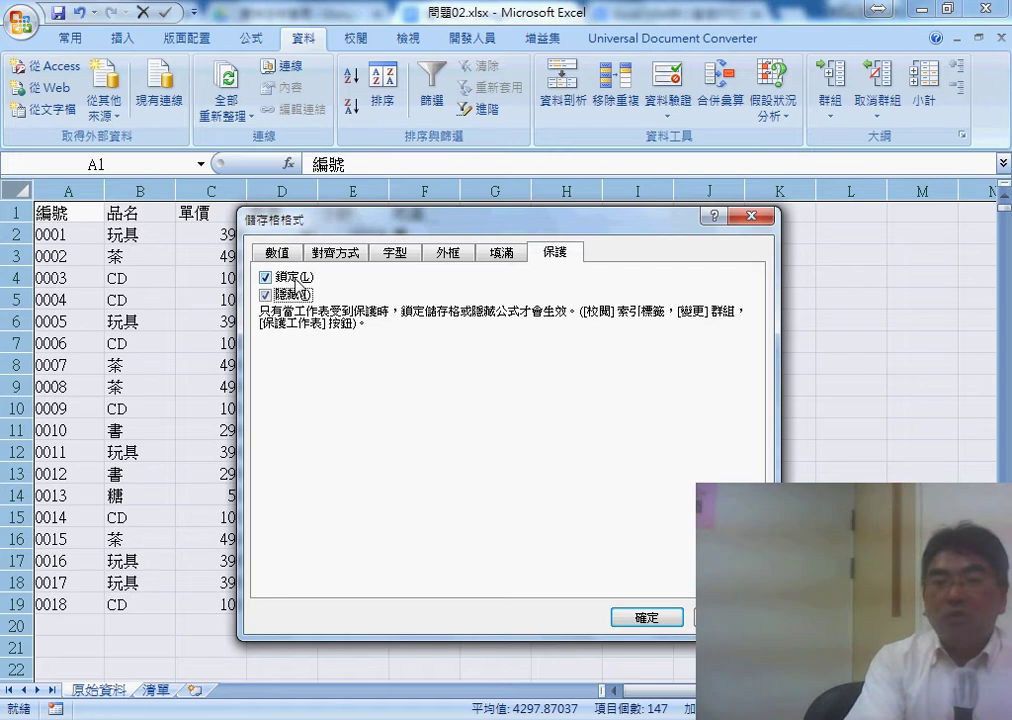
click(650, 618)
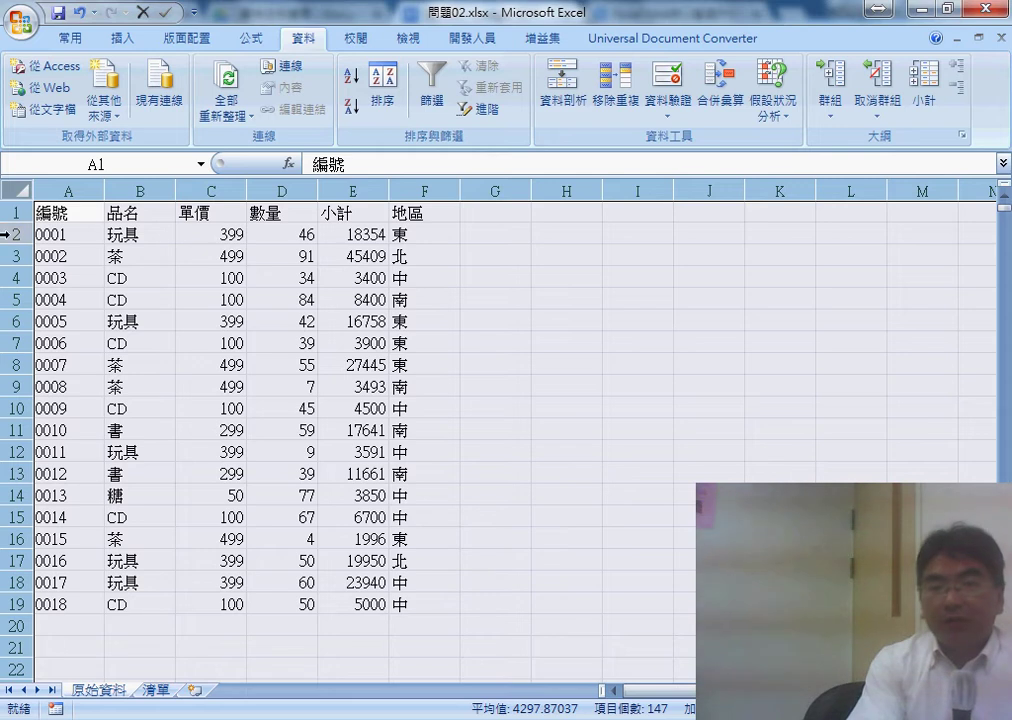
Select columns B, D and F and clear their 鎖定 and 隱藏 protection options.
click(141, 186)
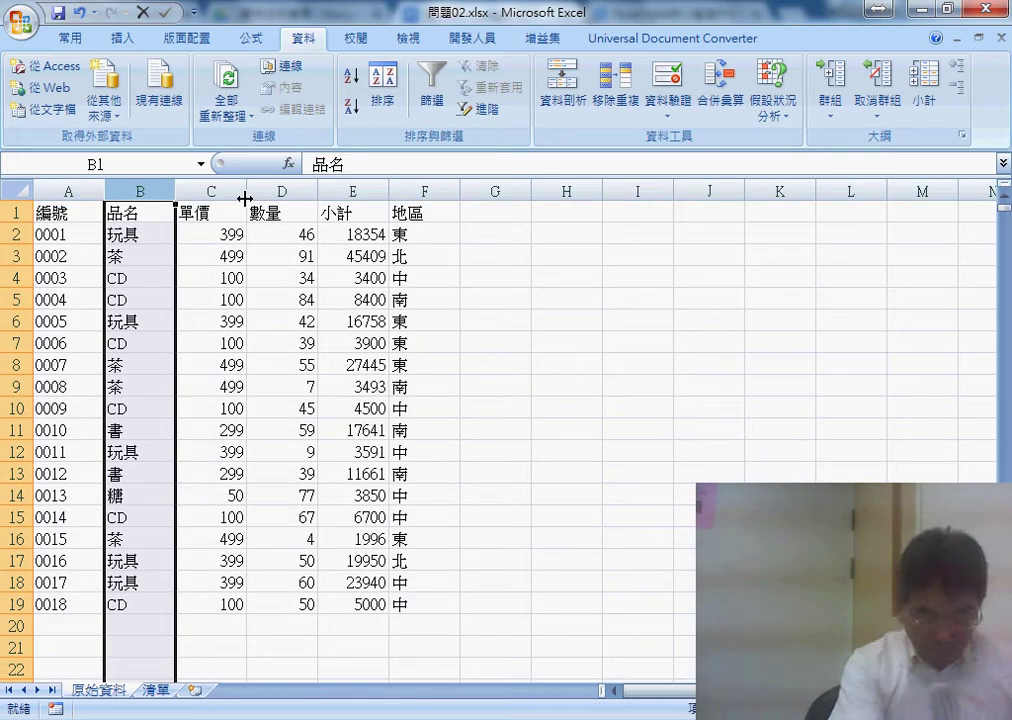
ctrl+click(279, 190)
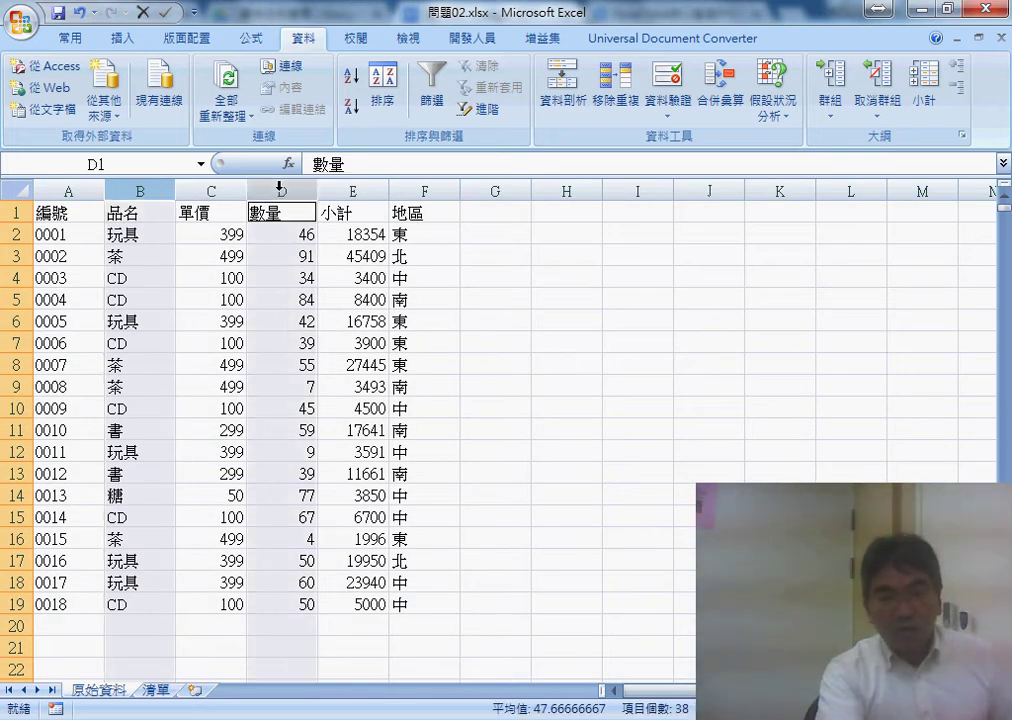
ctrl+click(423, 185)
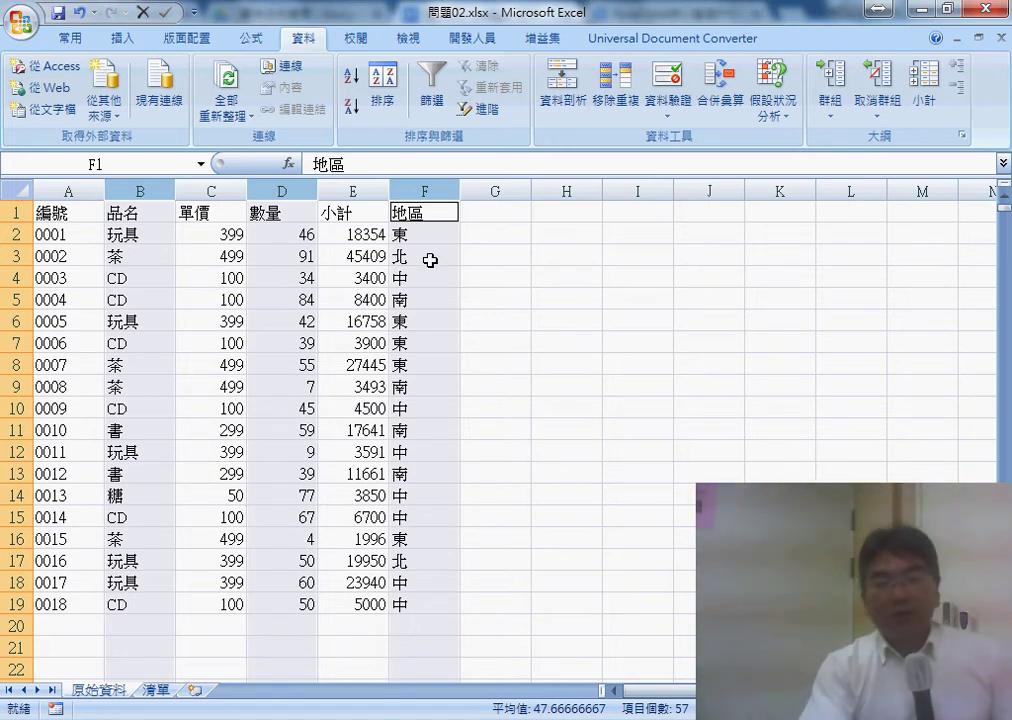
right_click(430, 260)
click(517, 543)
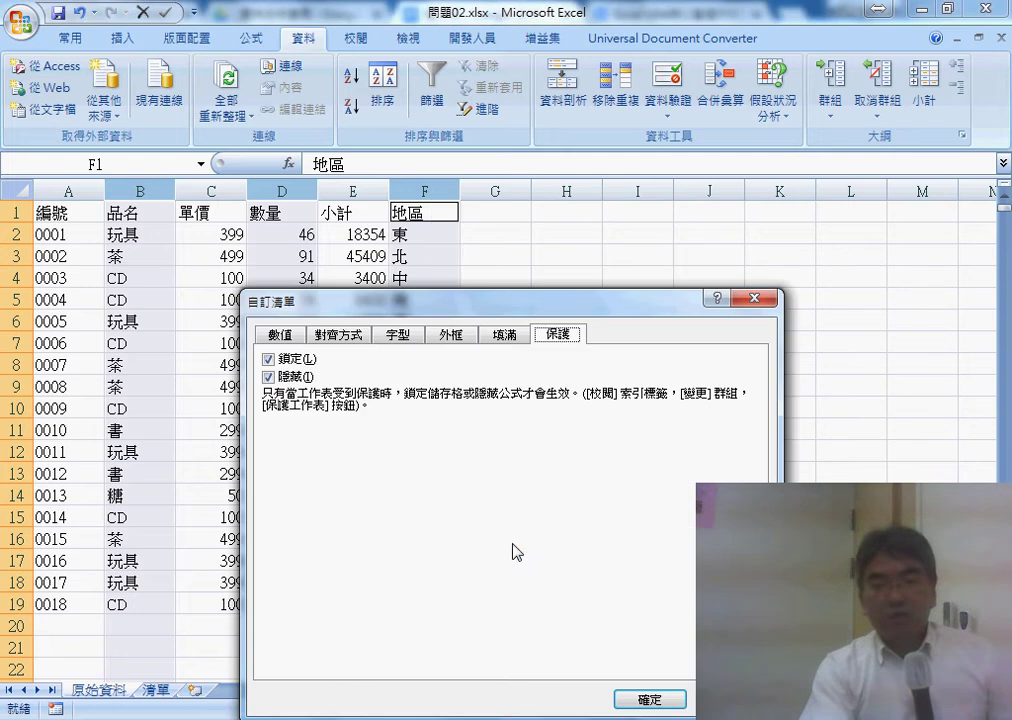
drag(493, 305, 685, 175)
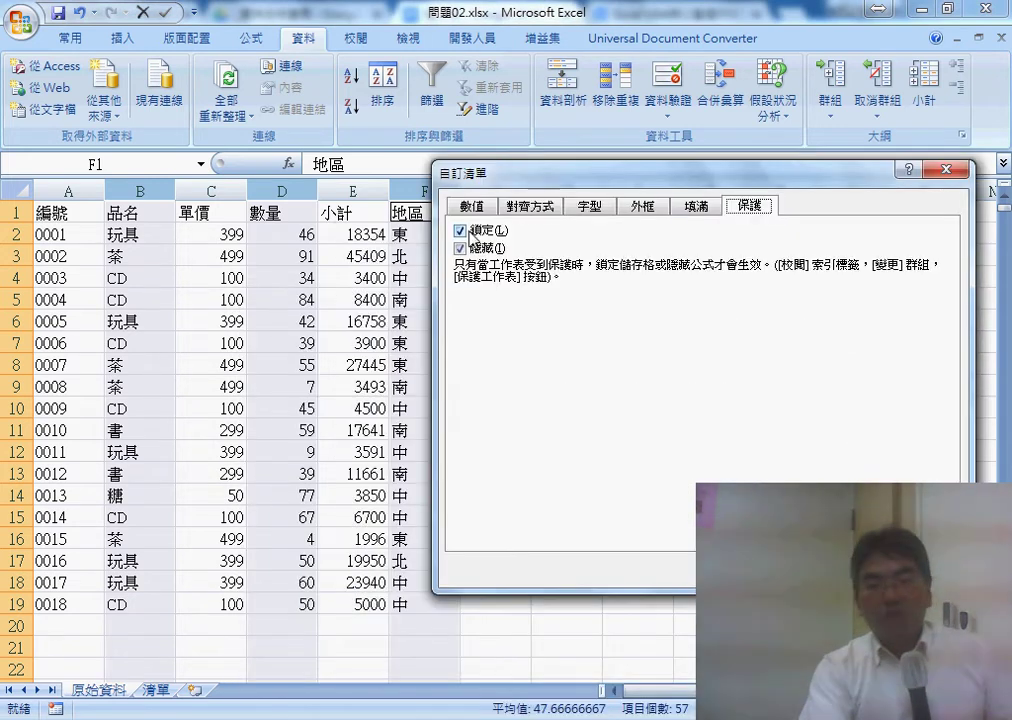
click(462, 231)
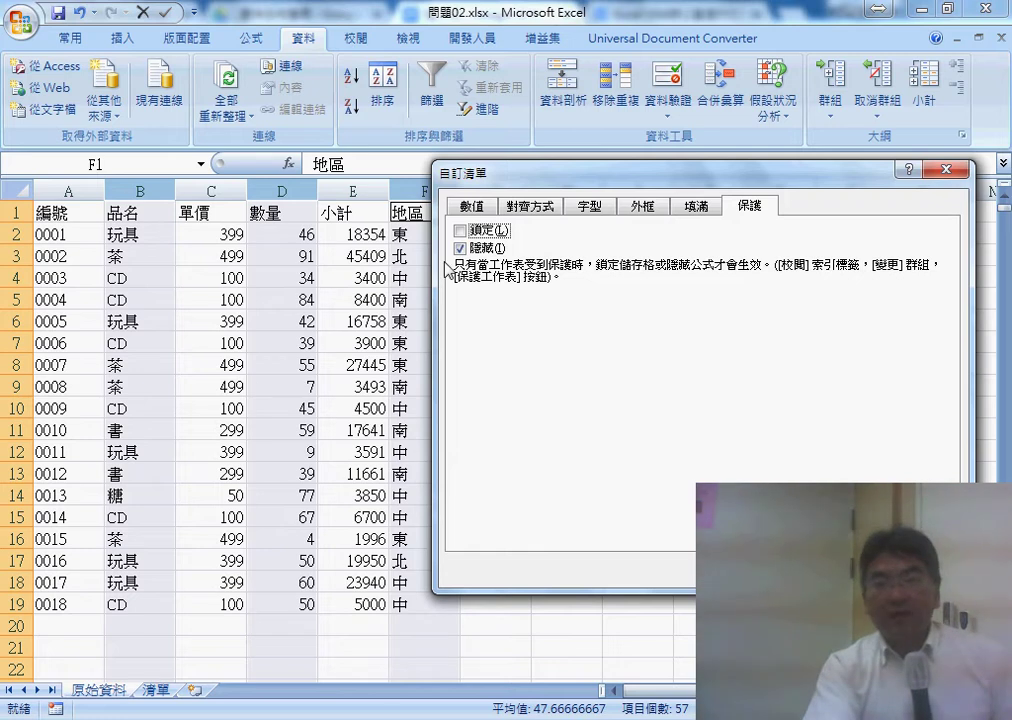
click(462, 248)
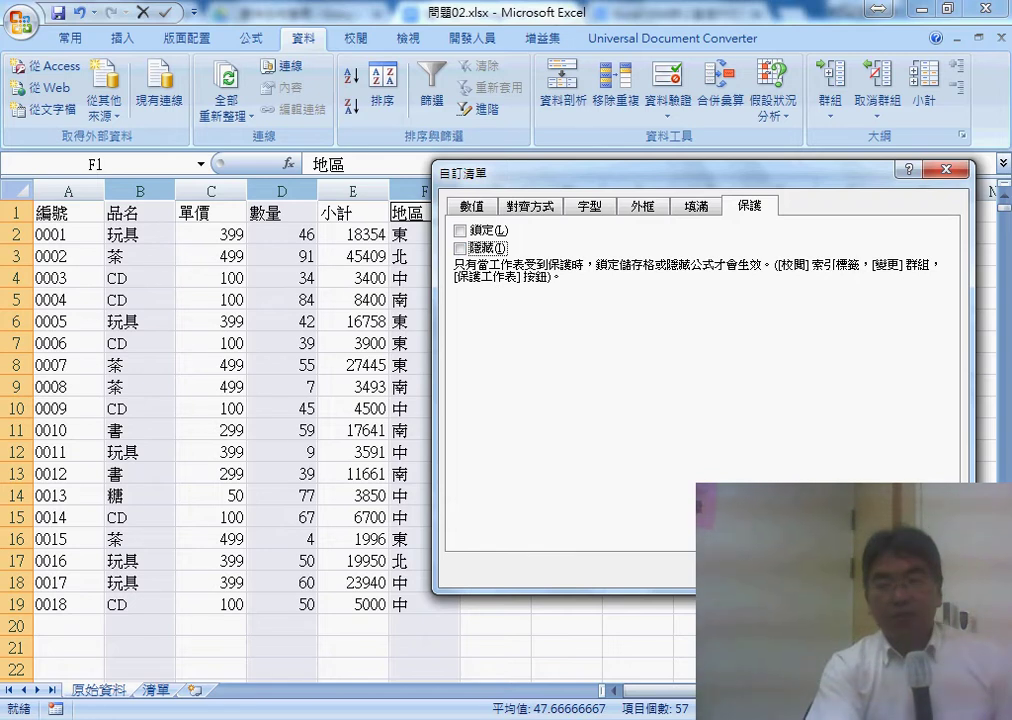
key(Return)
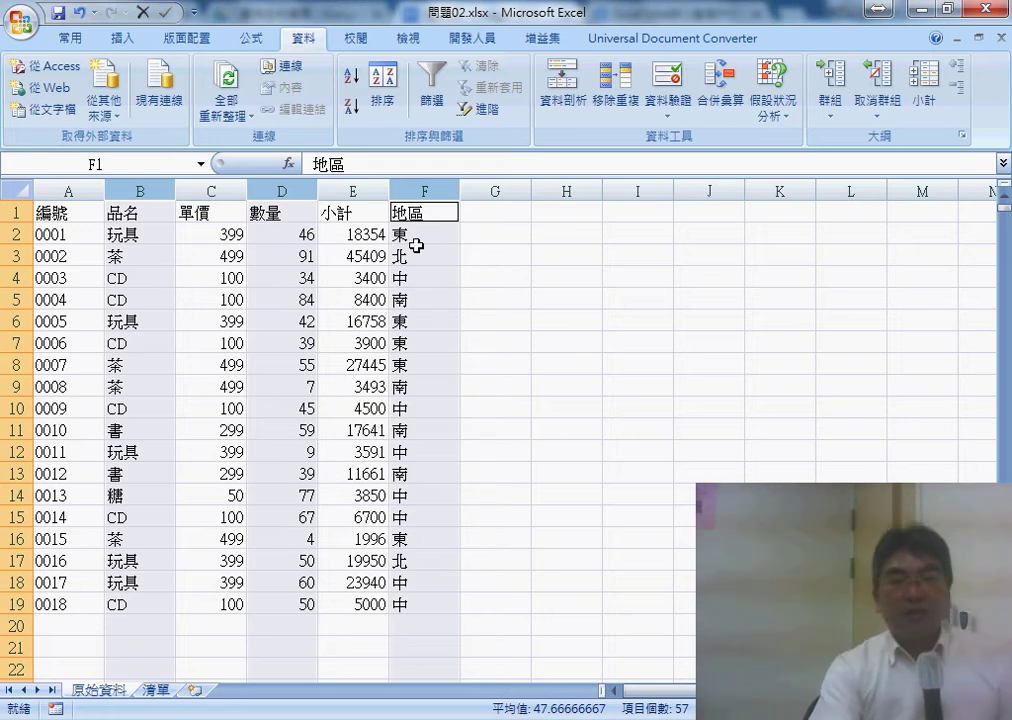
Protect the worksheet via 校閱 > 保護工作表, entering and confirming the sheet password.
click(358, 40)
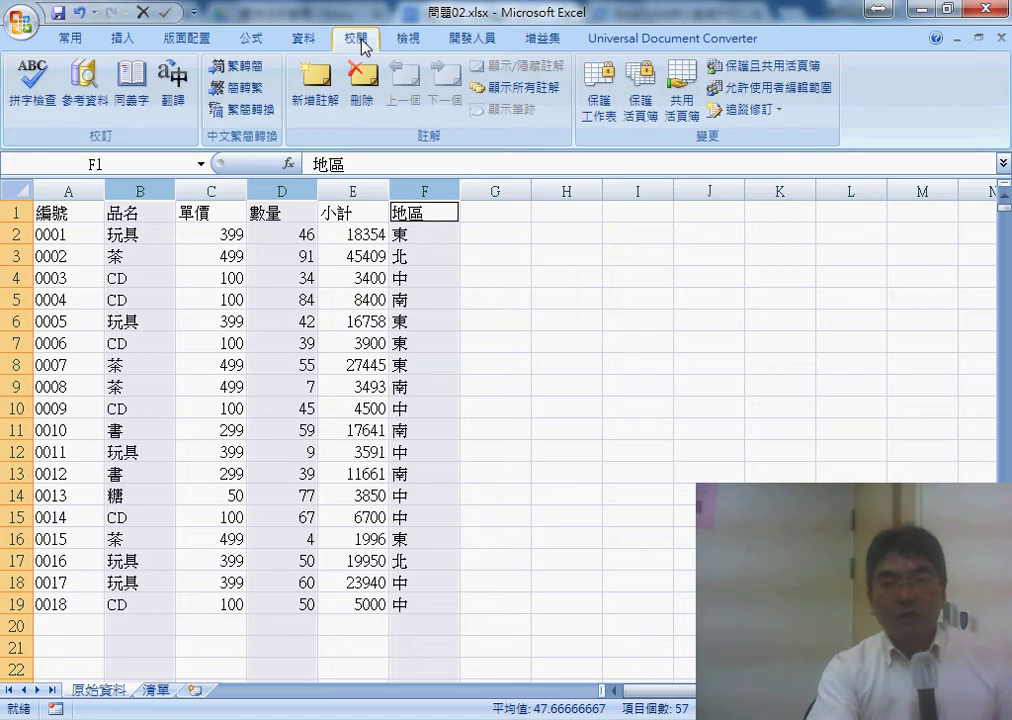
click(600, 108)
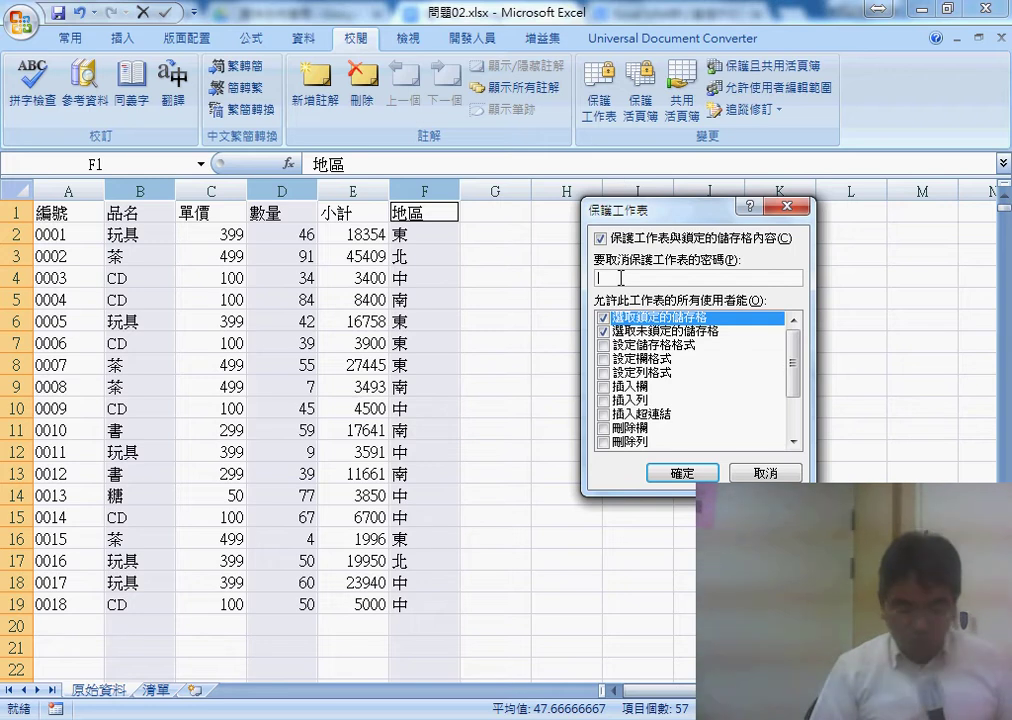
text(****)
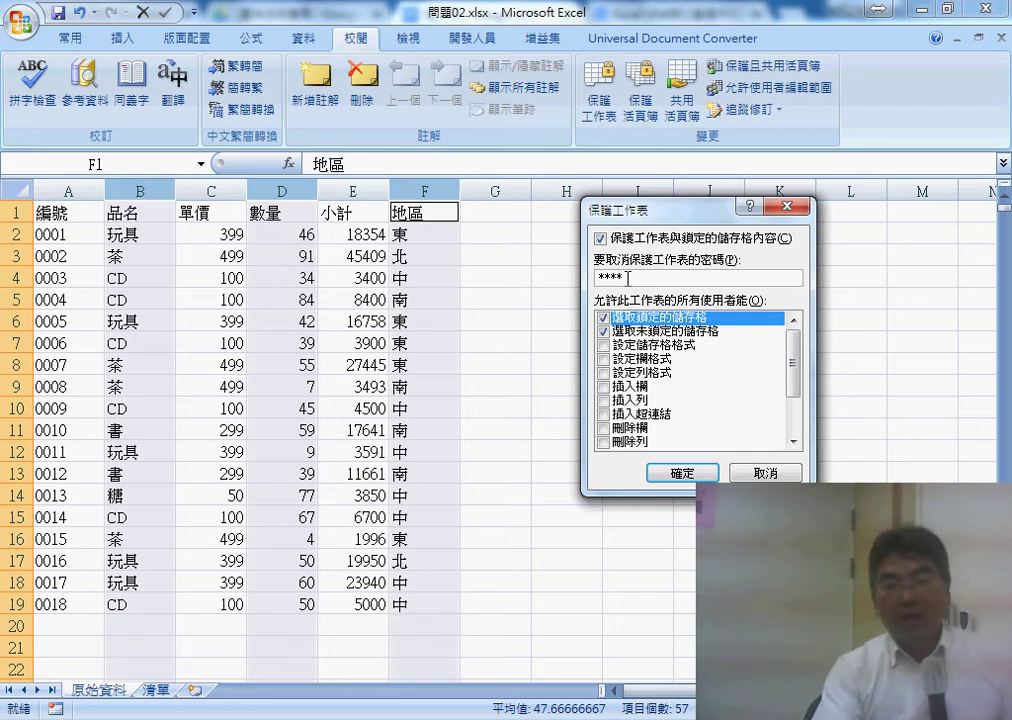
click(686, 476)
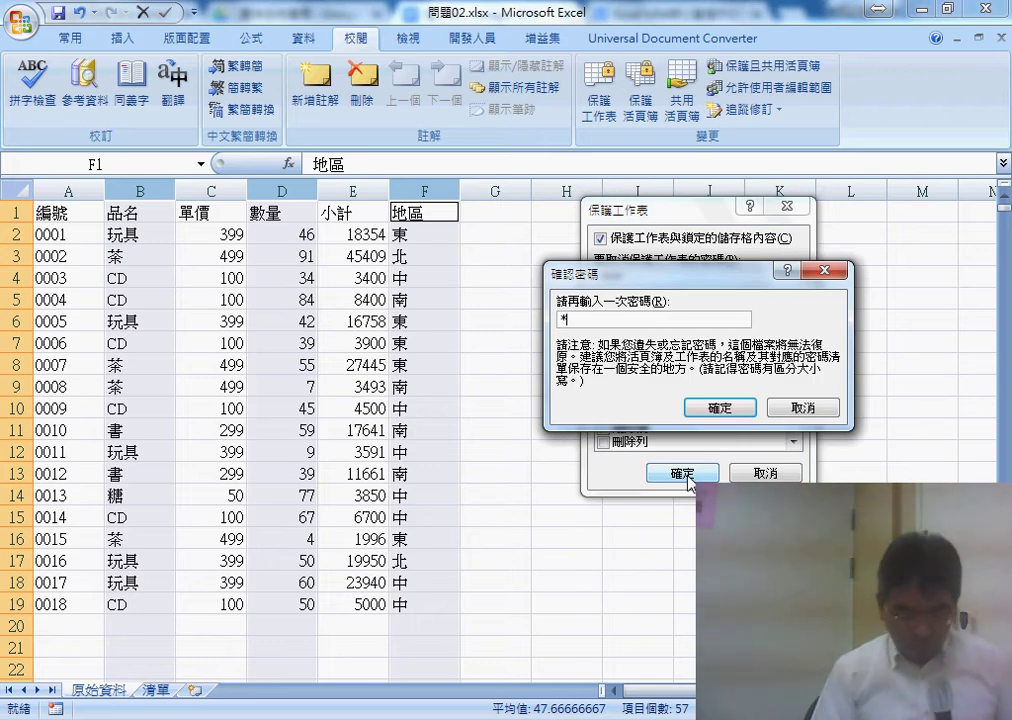
key(Return)
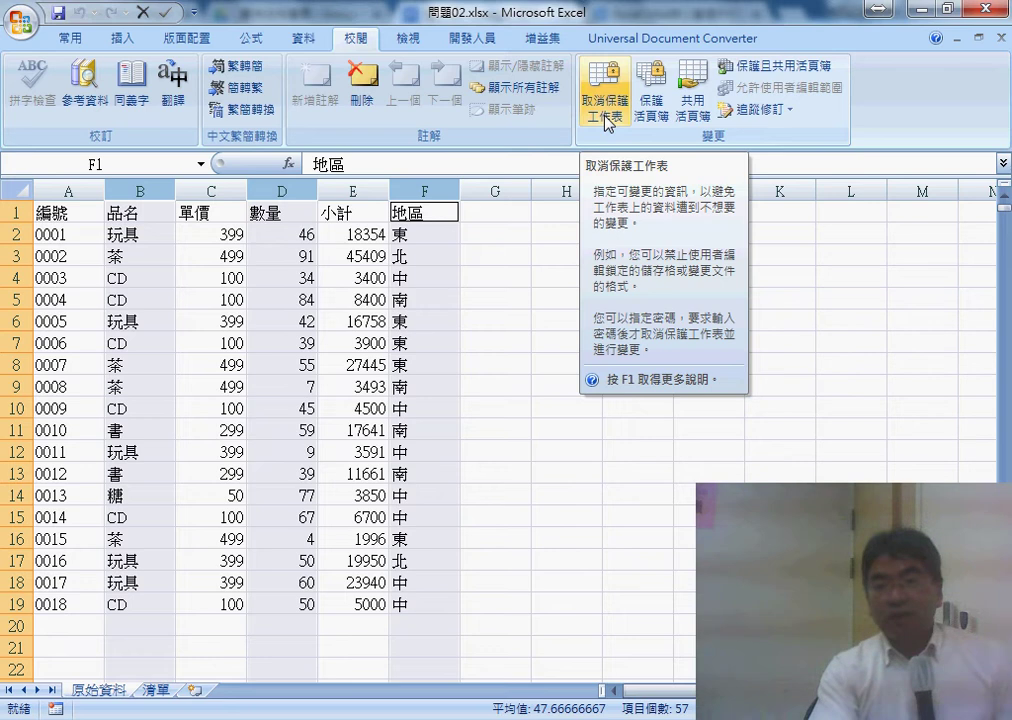
click(607, 118)
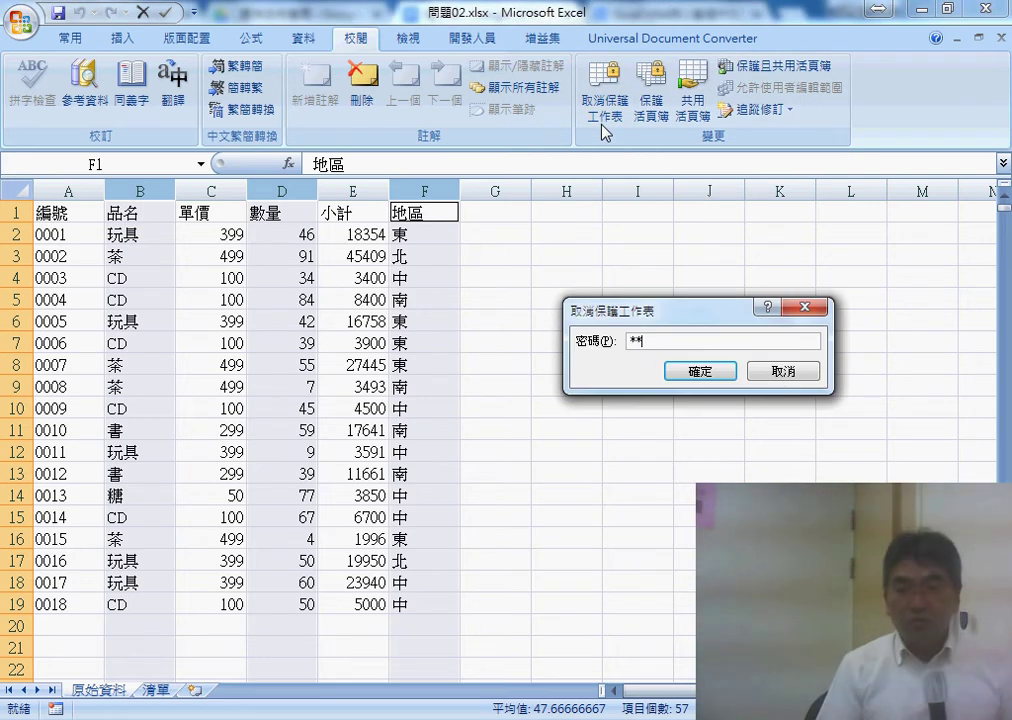
key(Return)
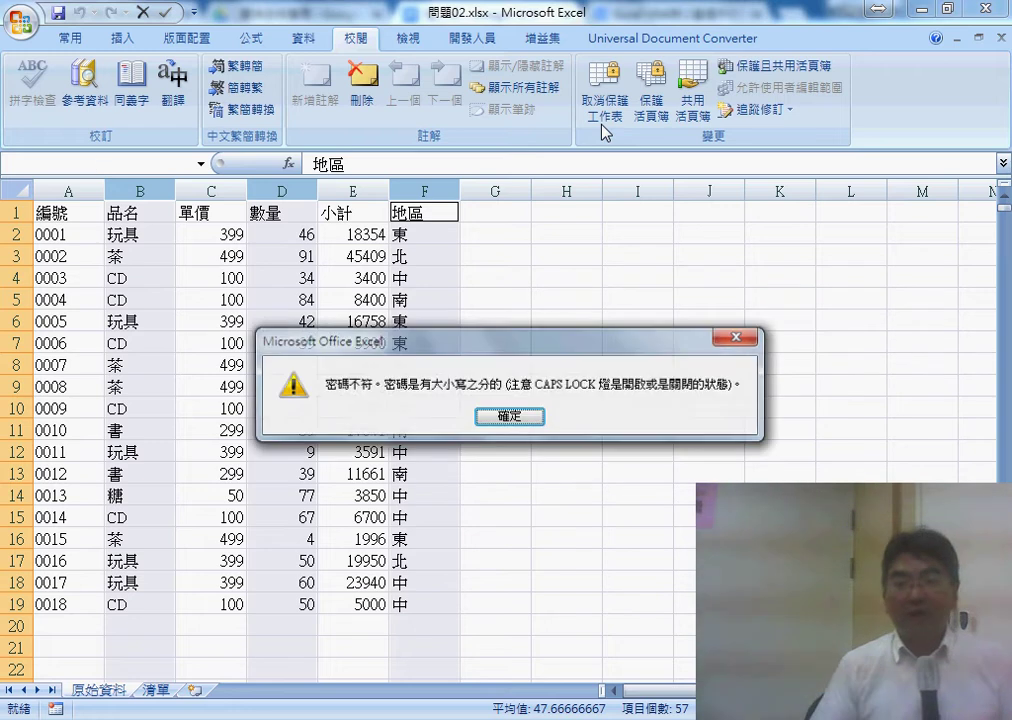
click(517, 413)
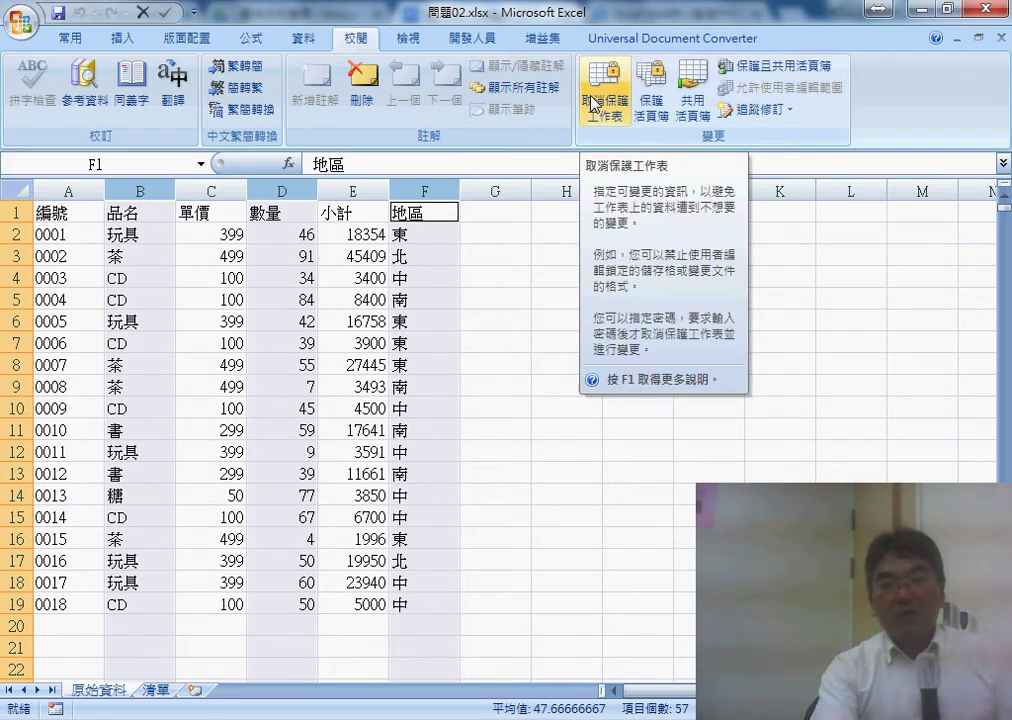
click(525, 365)
scroll(526, 363, down, 2)
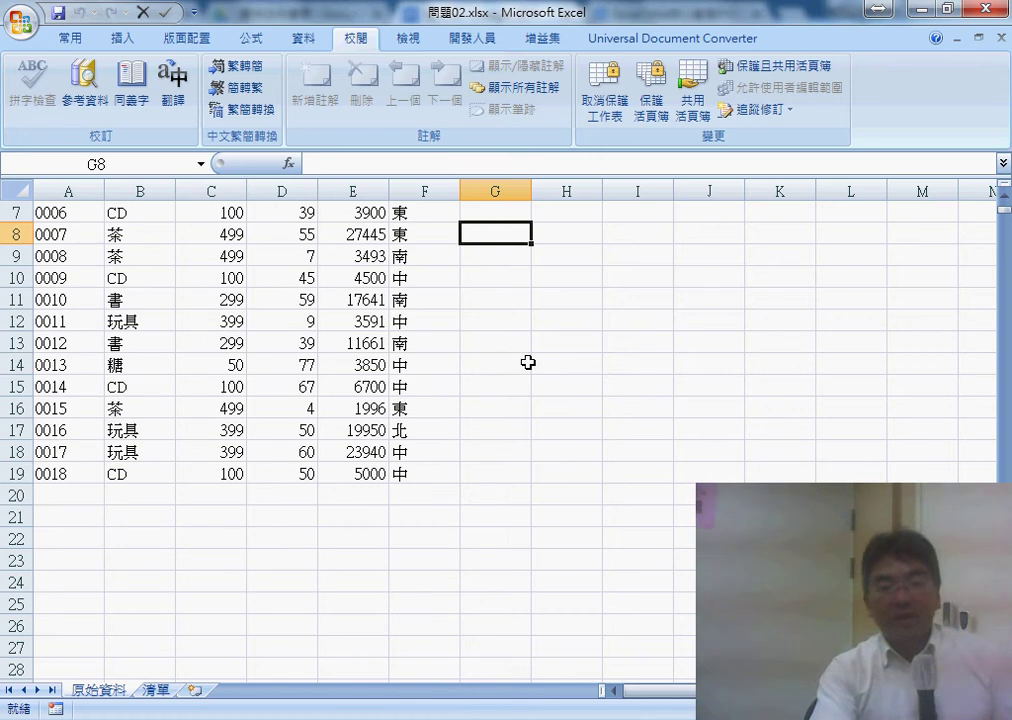
click(61, 495)
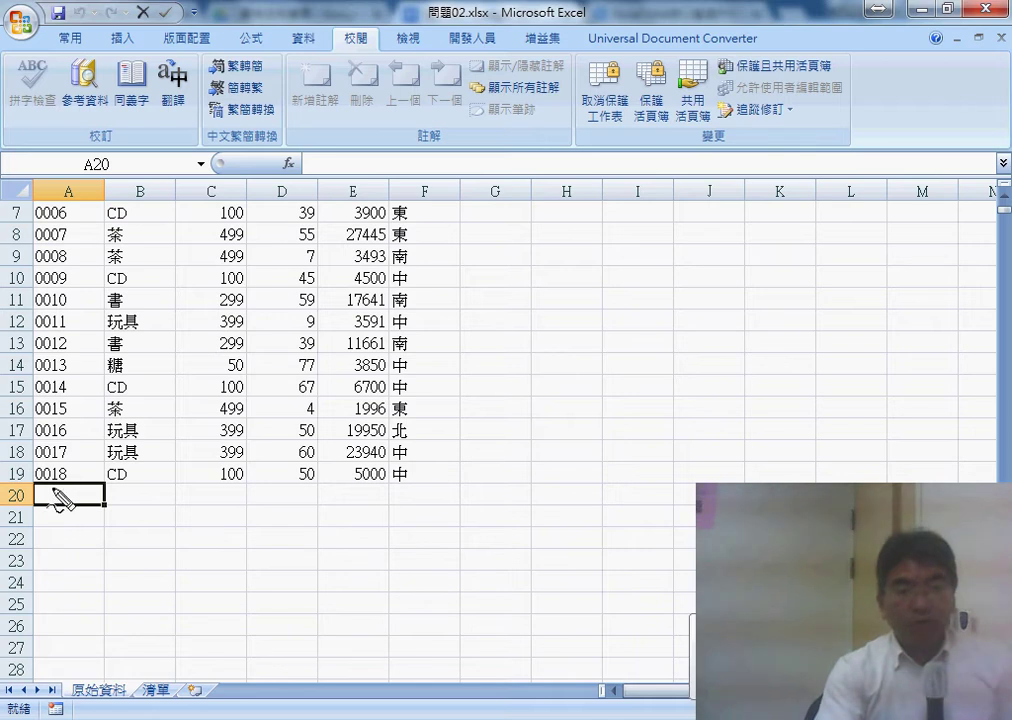
drag(62, 468, 79, 475)
mouse_move(340, 142)
mouse_down()
mouse_move(300, 168)
mouse_move(342, 142)
mouse_up()
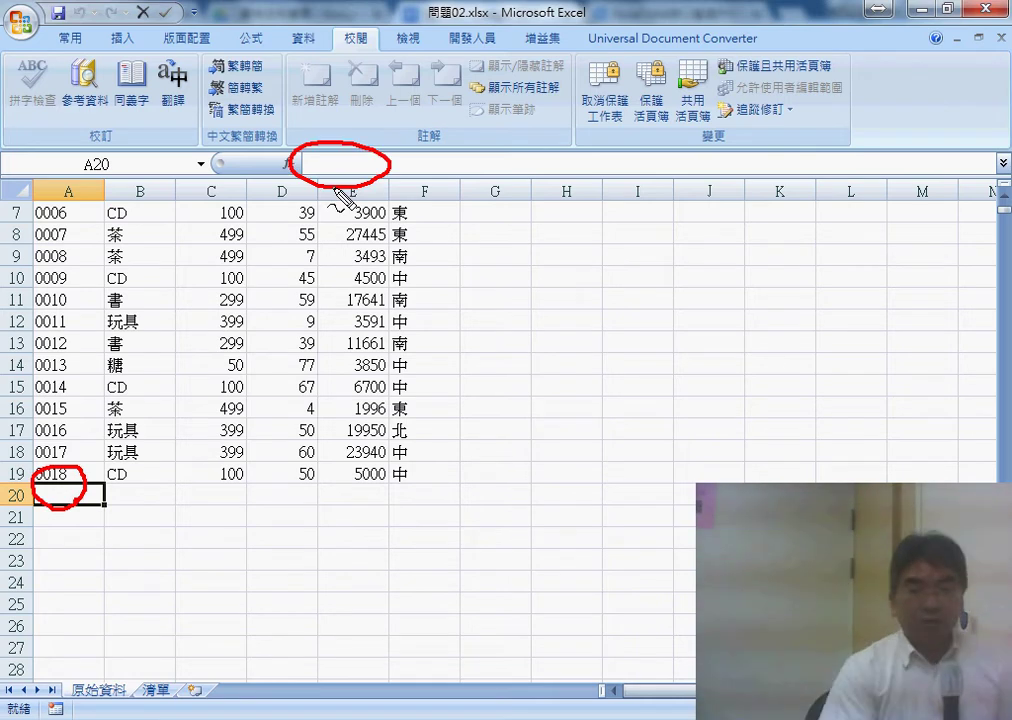
key(Escape)
click(73, 471)
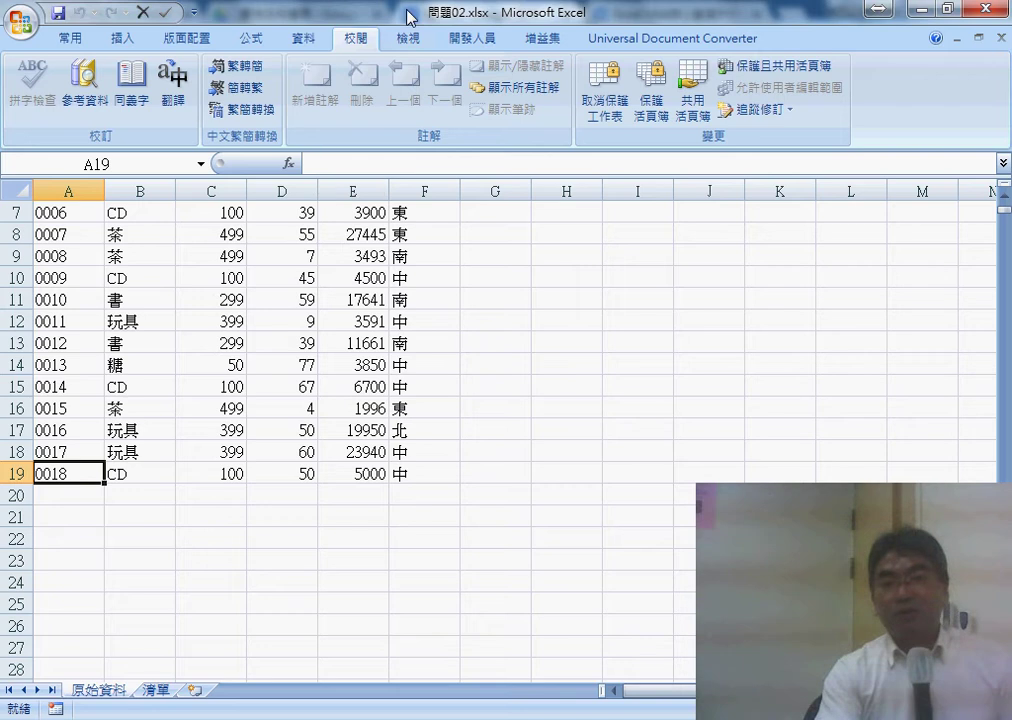
Start removing the sheet protection, then cancel the password prompt.
click(607, 110)
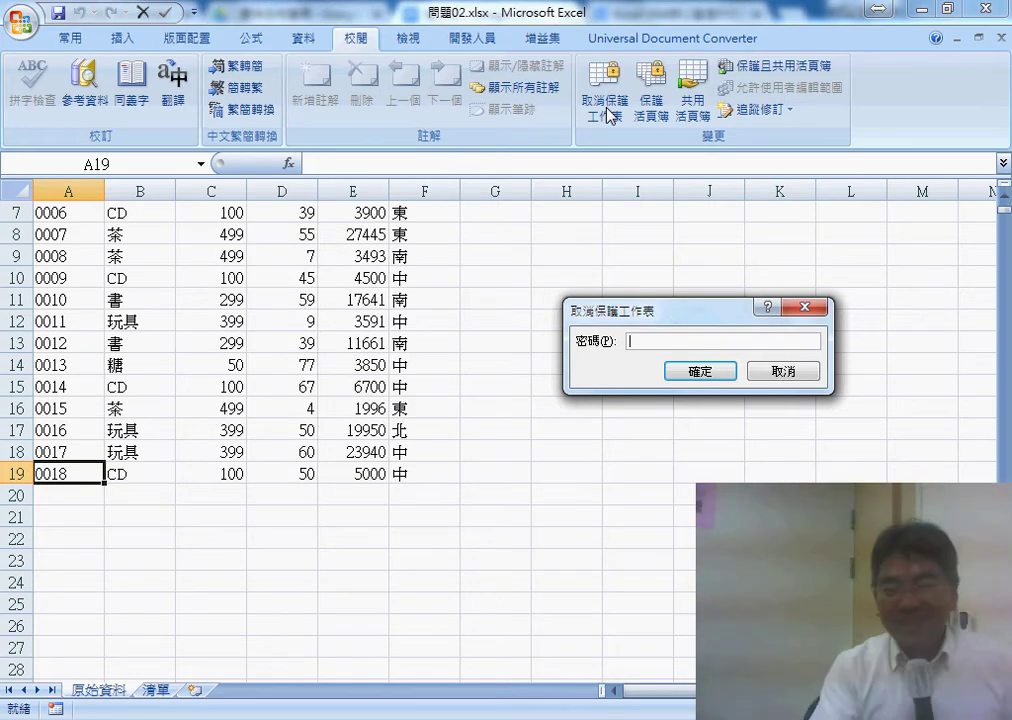
click(786, 372)
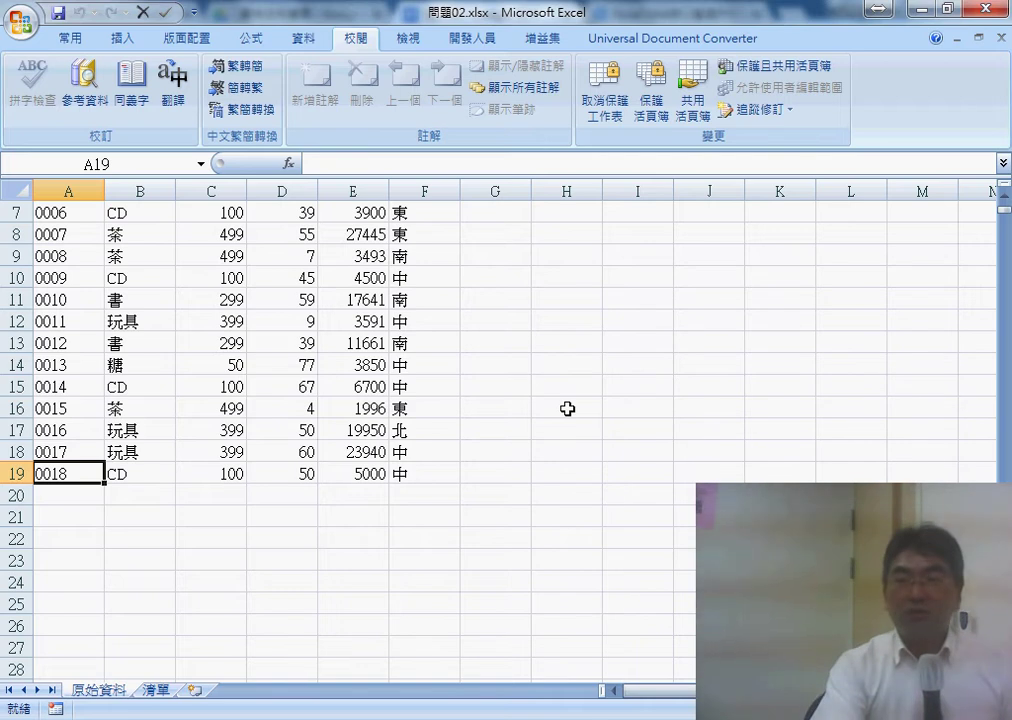
scroll(567, 408, up, 2)
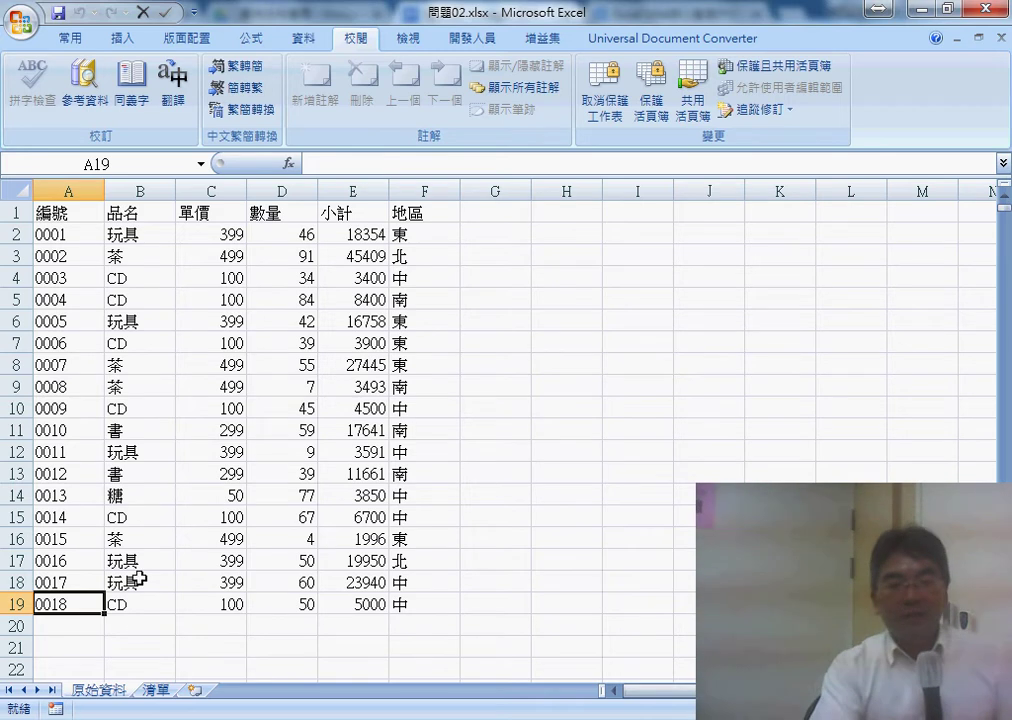
Select columns B, D and F, then open B20's item list (玩具, 茶, CD, 書, 糖).
click(139, 627)
click(140, 495)
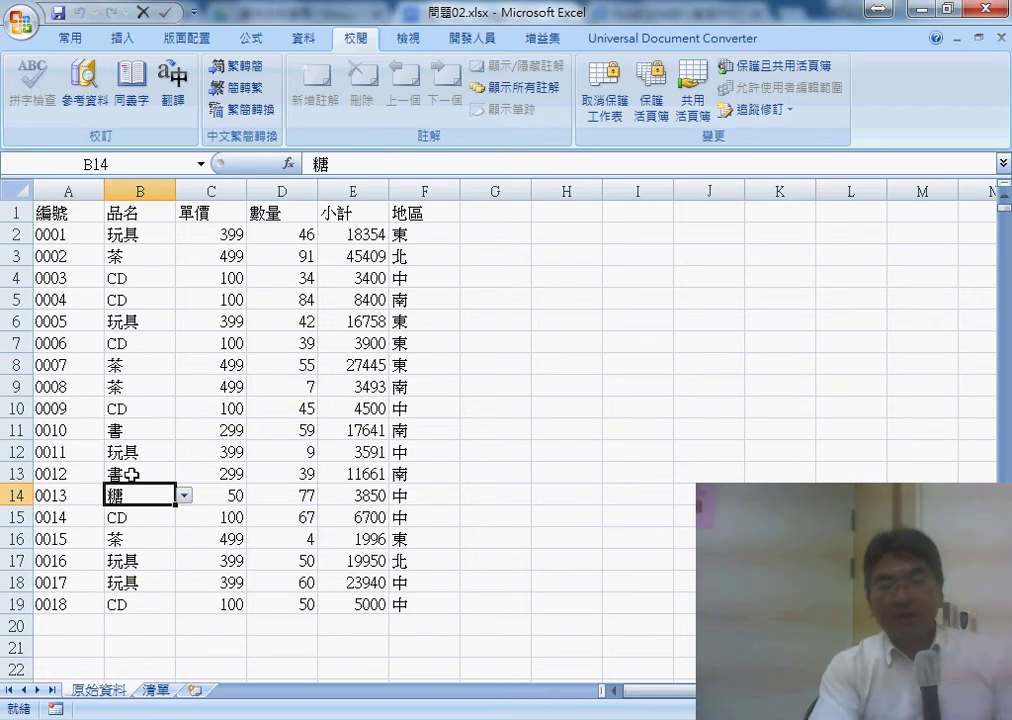
click(140, 190)
click(290, 190)
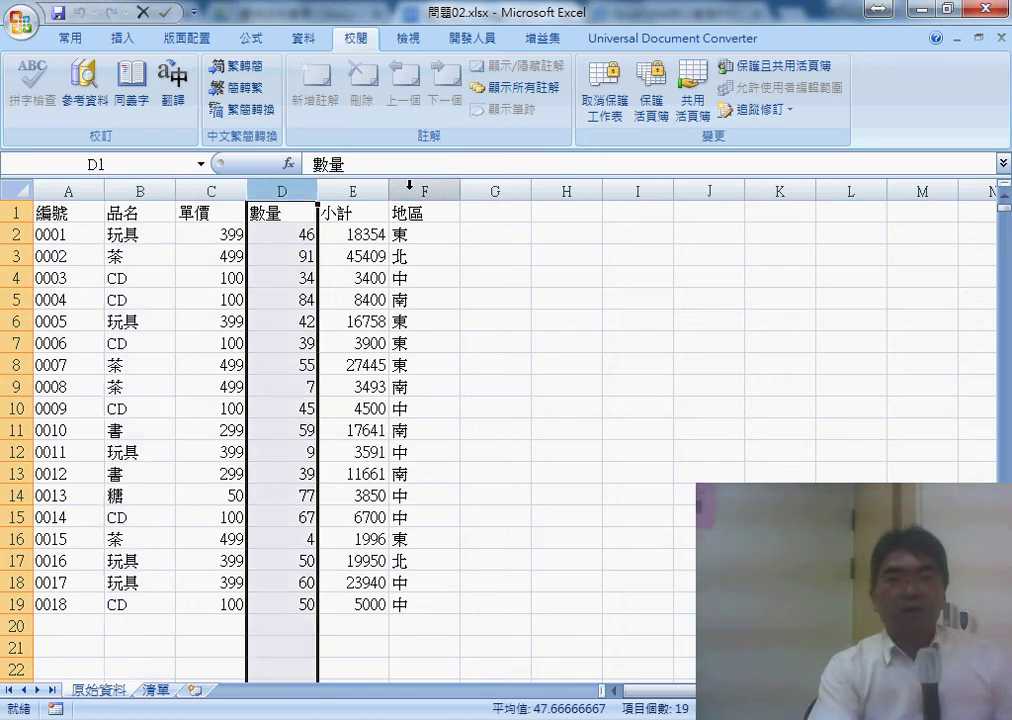
click(415, 190)
scroll(199, 470, down, 2)
click(140, 495)
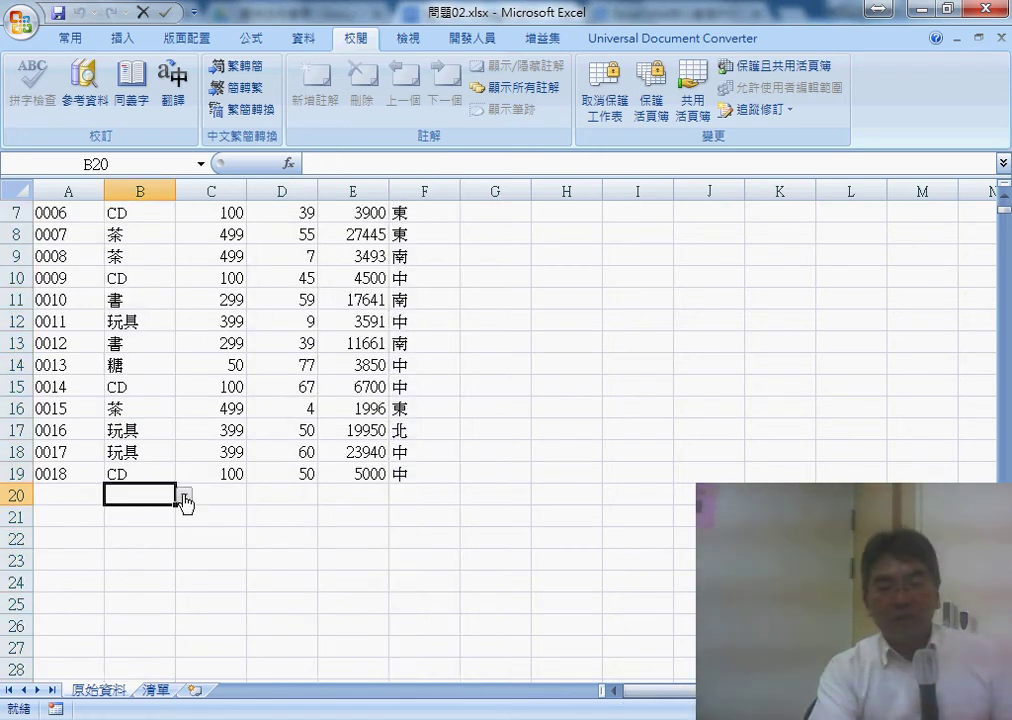
click(184, 495)
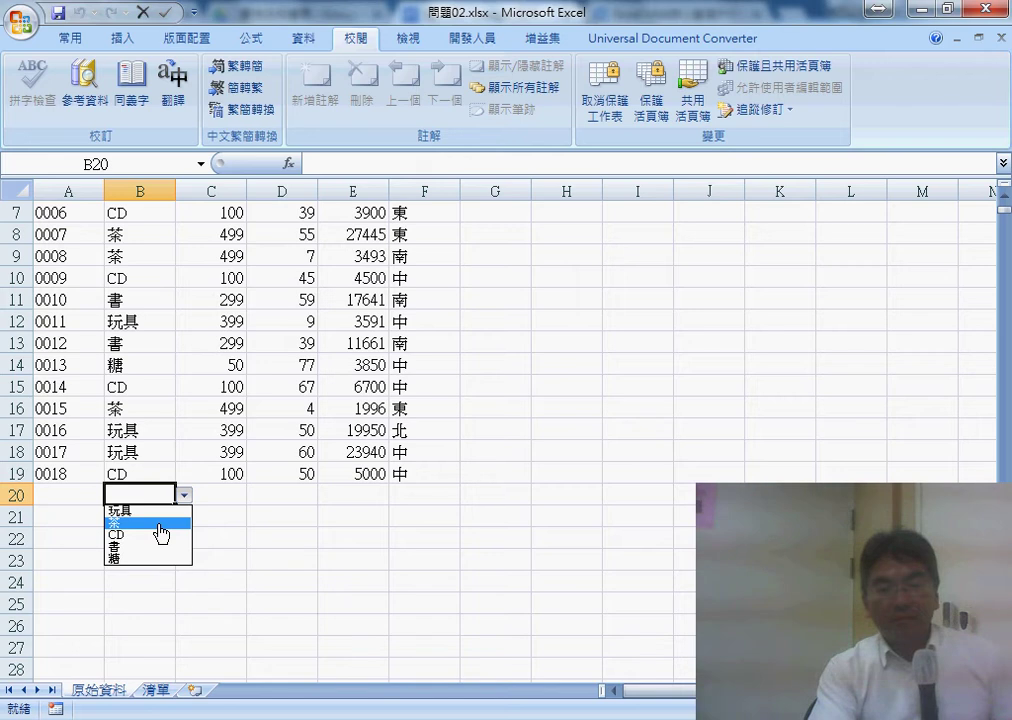
Fill row 20 with 茶, quantity 50 and region 中, then try editing the locked subtotal E20.
click(159, 524)
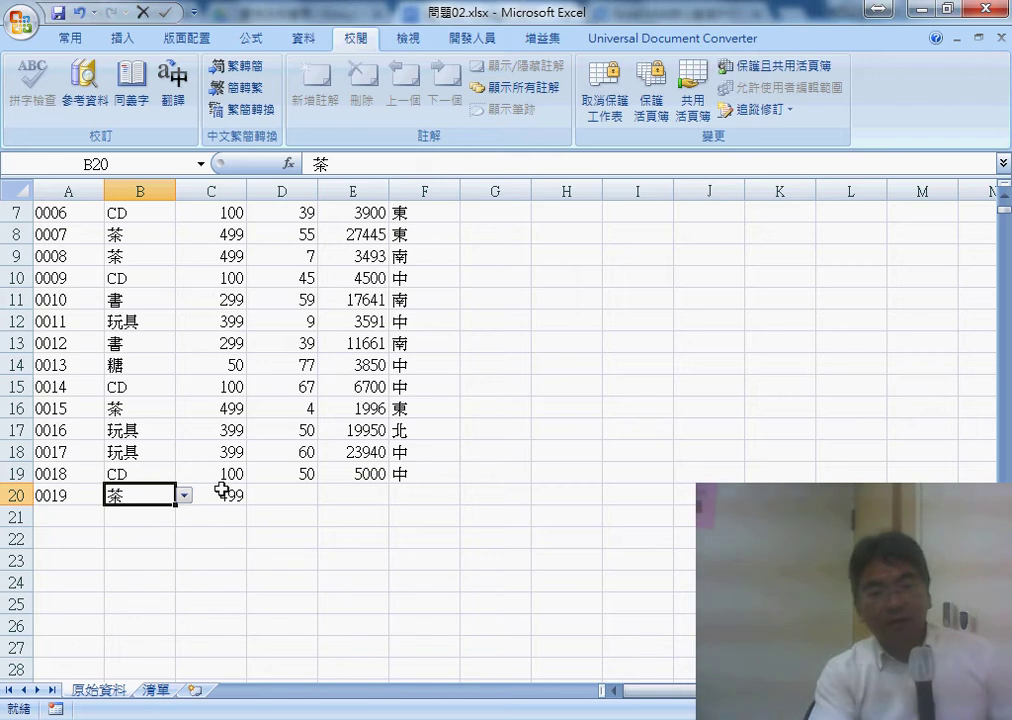
click(283, 494)
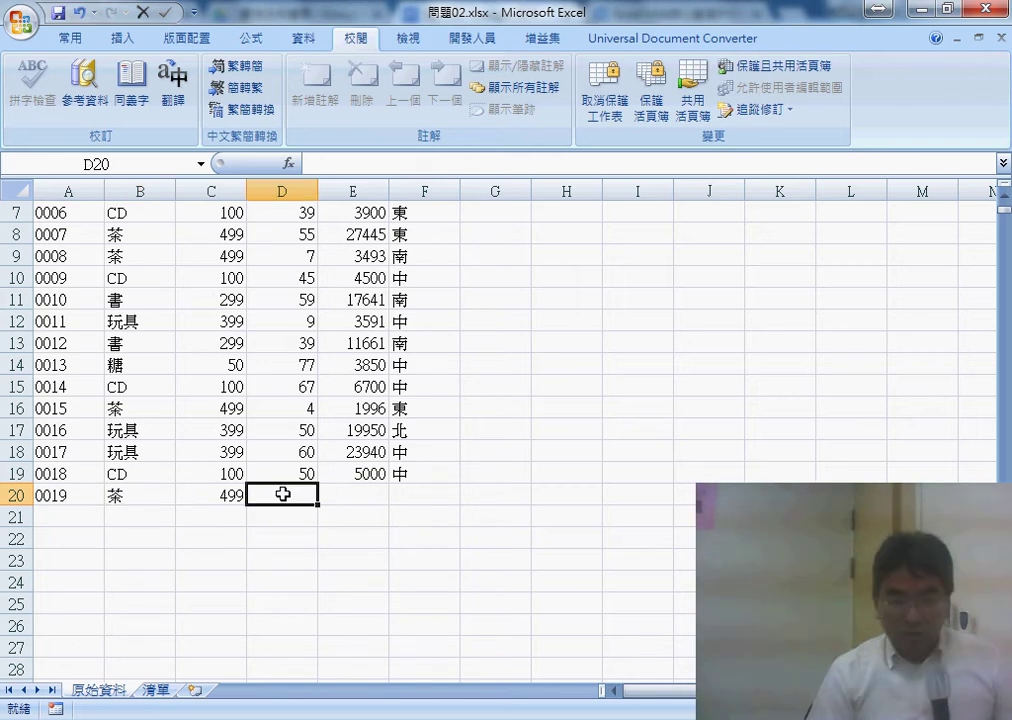
text(50)
key(Return)
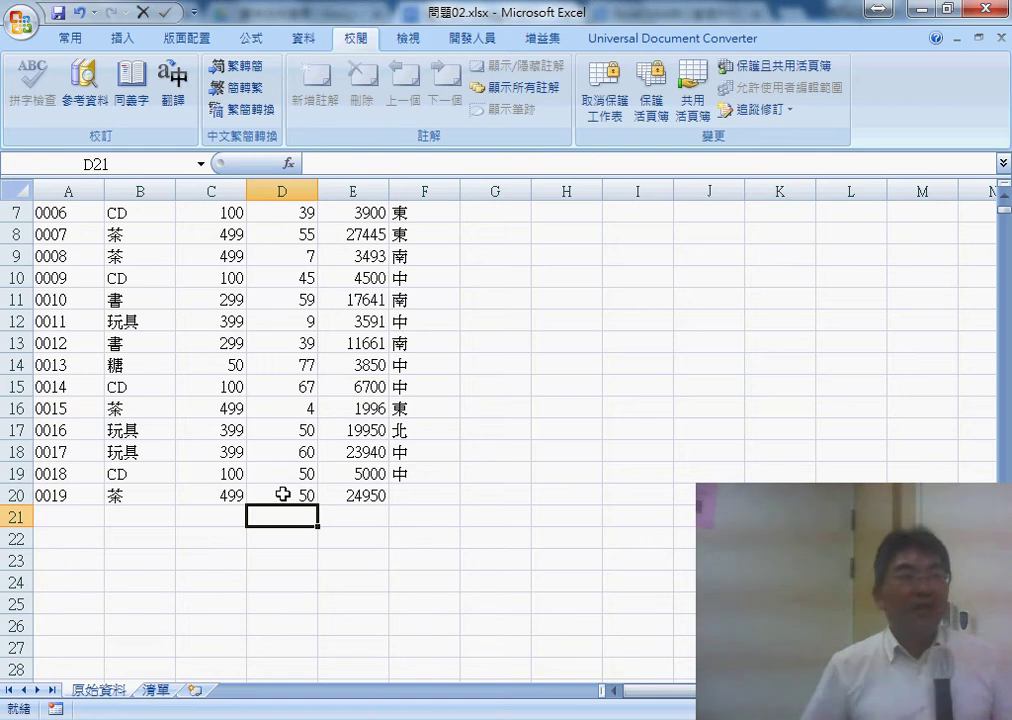
click(452, 492)
click(468, 496)
click(461, 526)
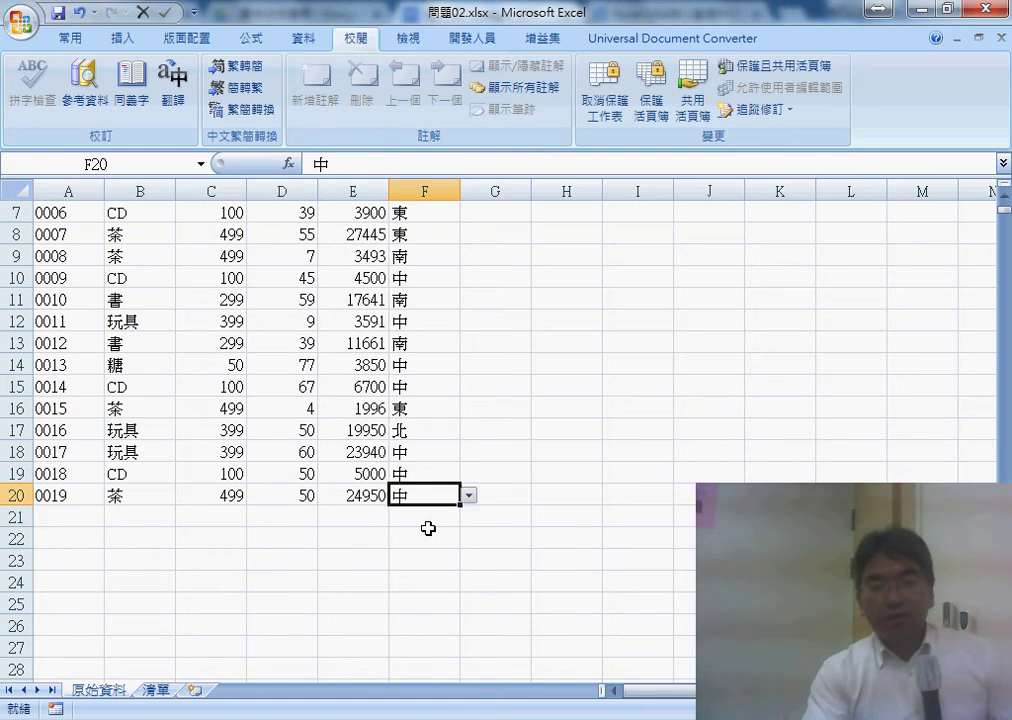
click(362, 500)
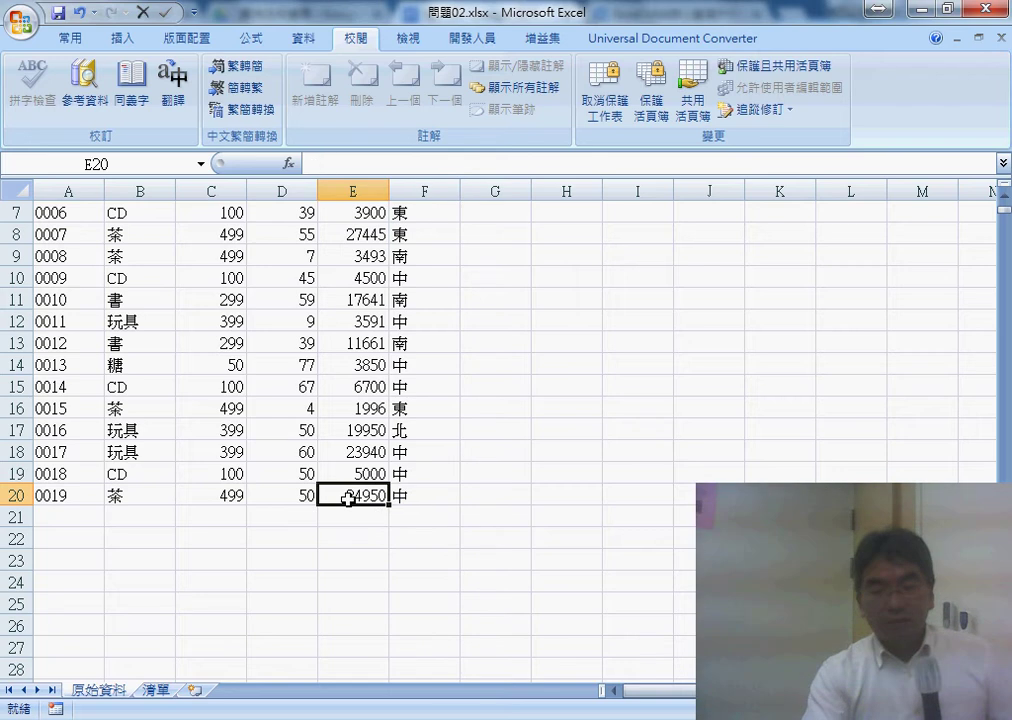
double_click(372, 500)
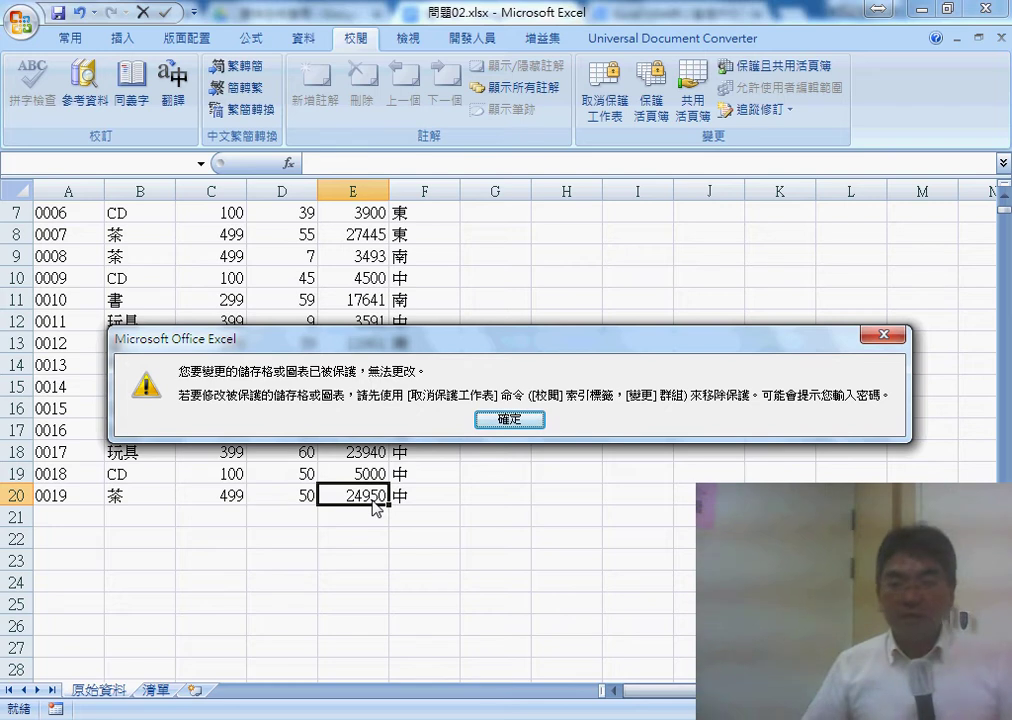
Dismiss the protected-cell warning and reselect cells B20, D20 and F20.
click(530, 421)
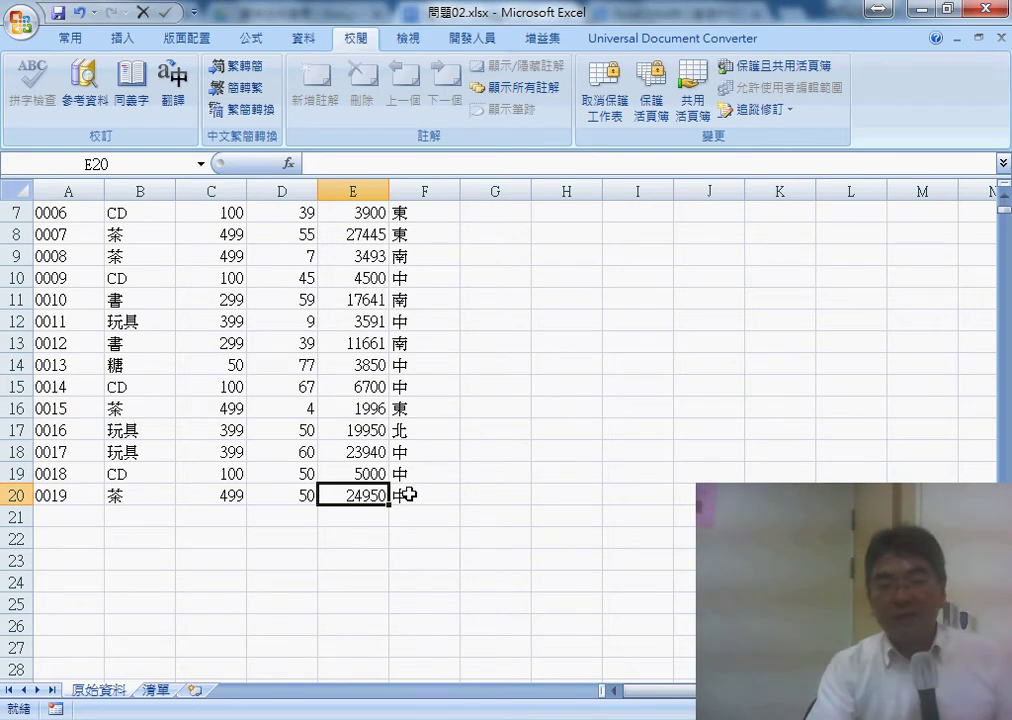
click(158, 495)
click(290, 495)
click(445, 498)
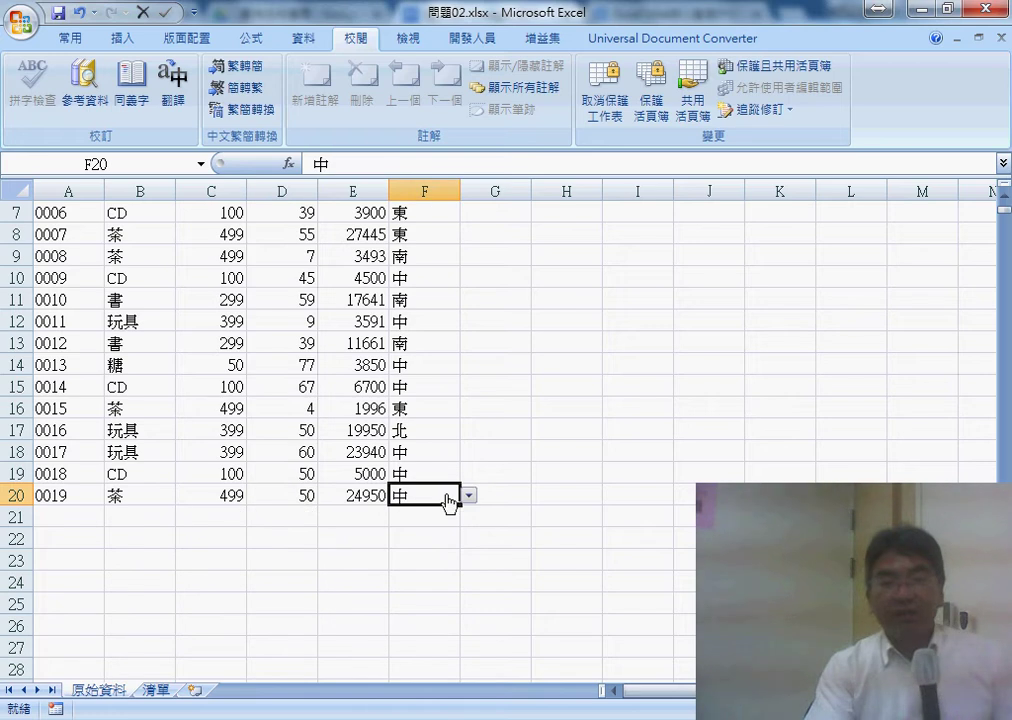
Enter record 0020 in row 21: item CD, quantity 60, region 中.
click(138, 517)
click(184, 517)
click(160, 558)
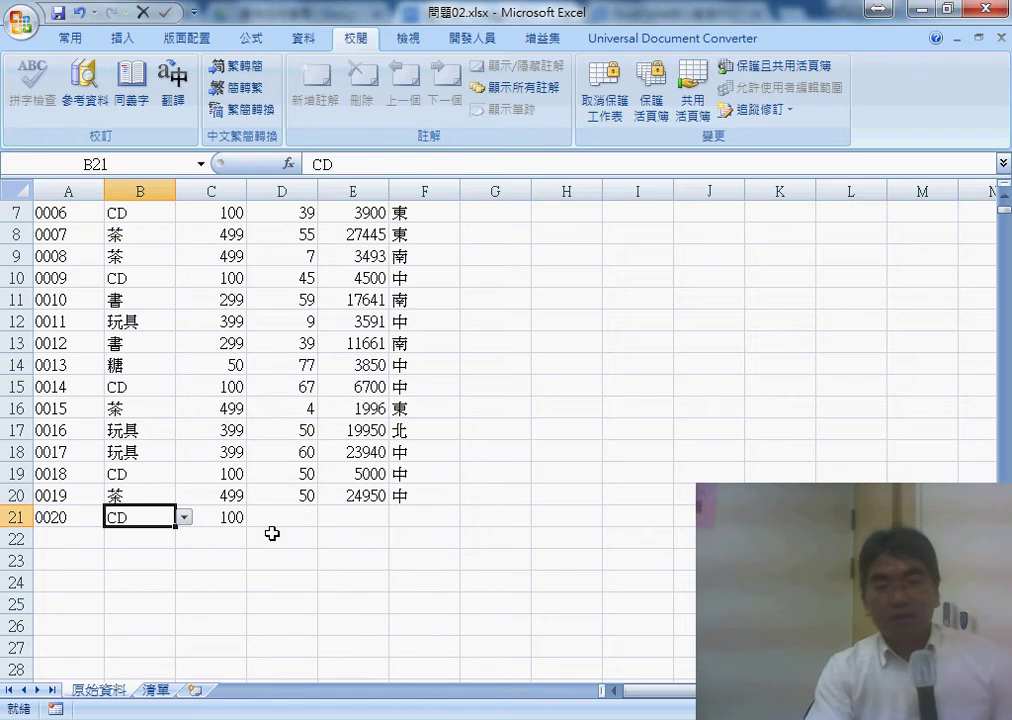
click(300, 517)
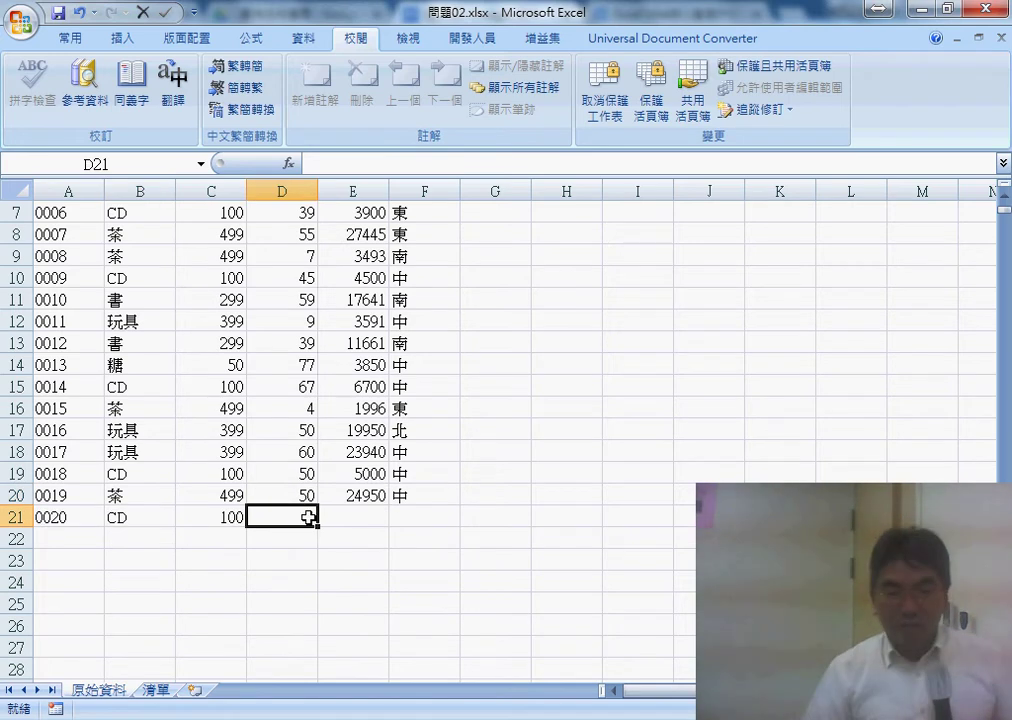
text(60)
key(Return)
click(428, 520)
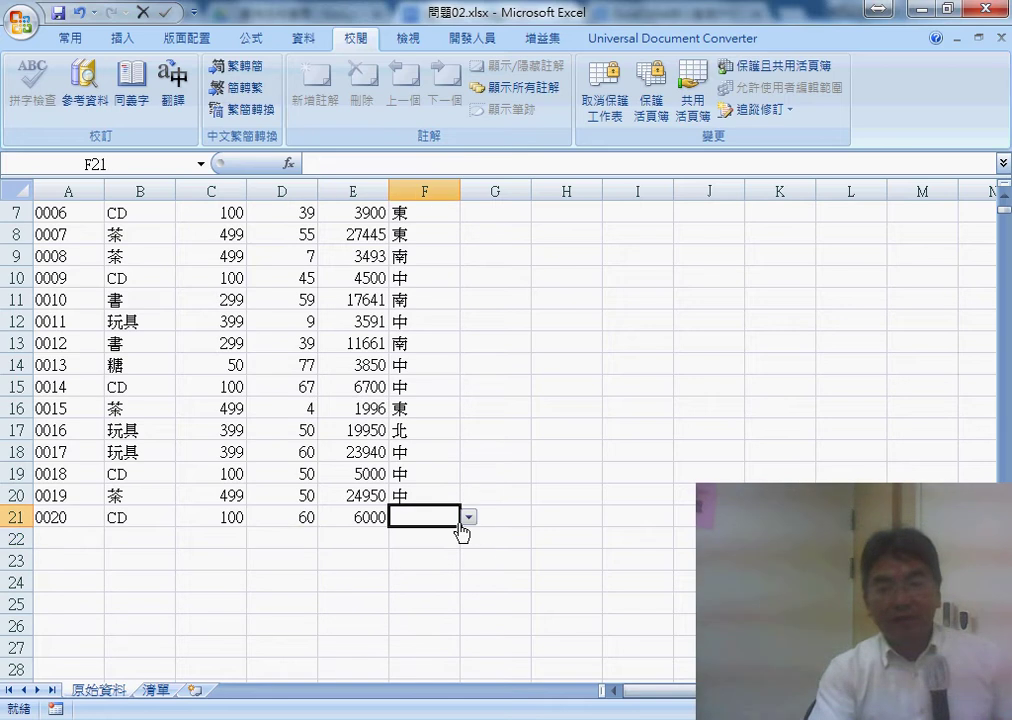
click(468, 519)
click(440, 558)
Pick 茶 from the item list in cell B31 below the table.
scroll(92, 591, down, 2)
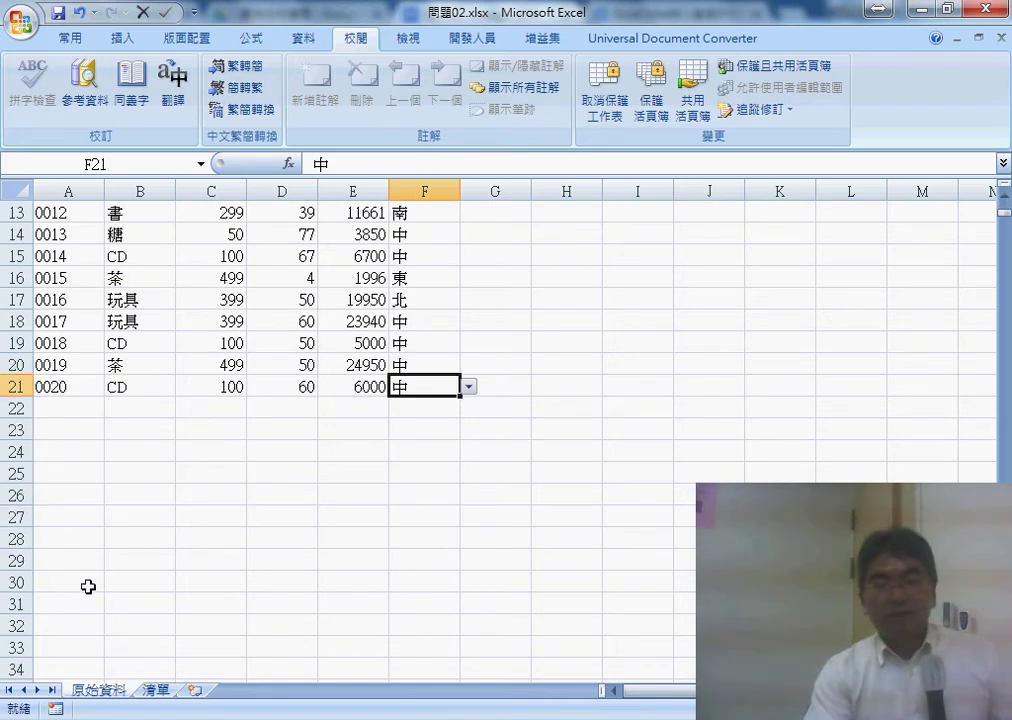
click(70, 585)
click(150, 604)
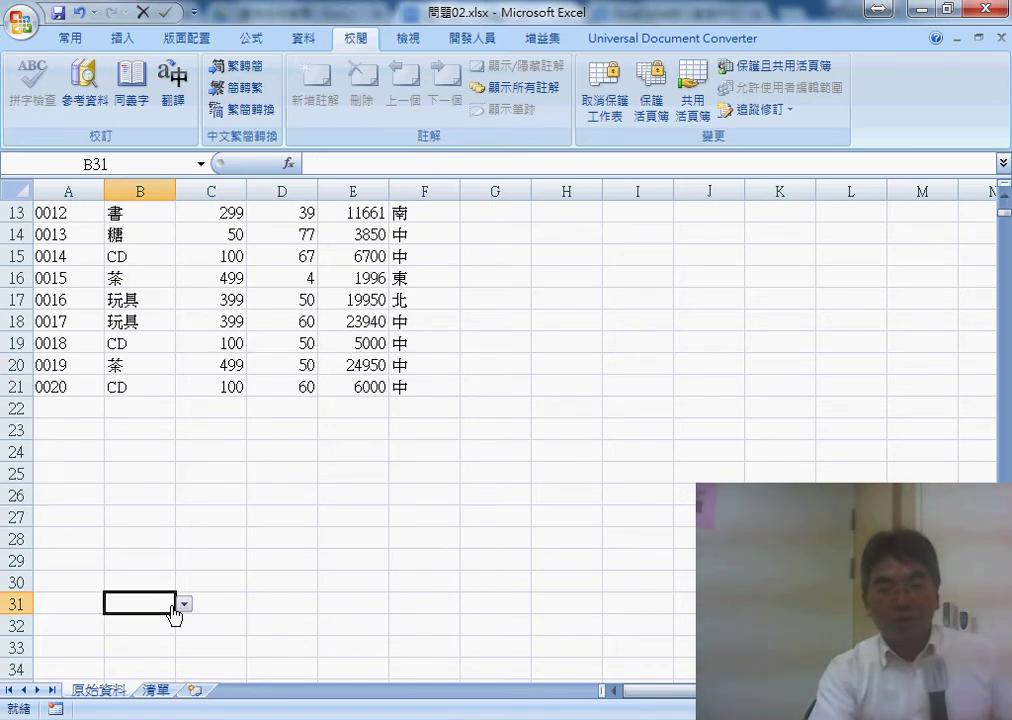
click(184, 604)
click(161, 631)
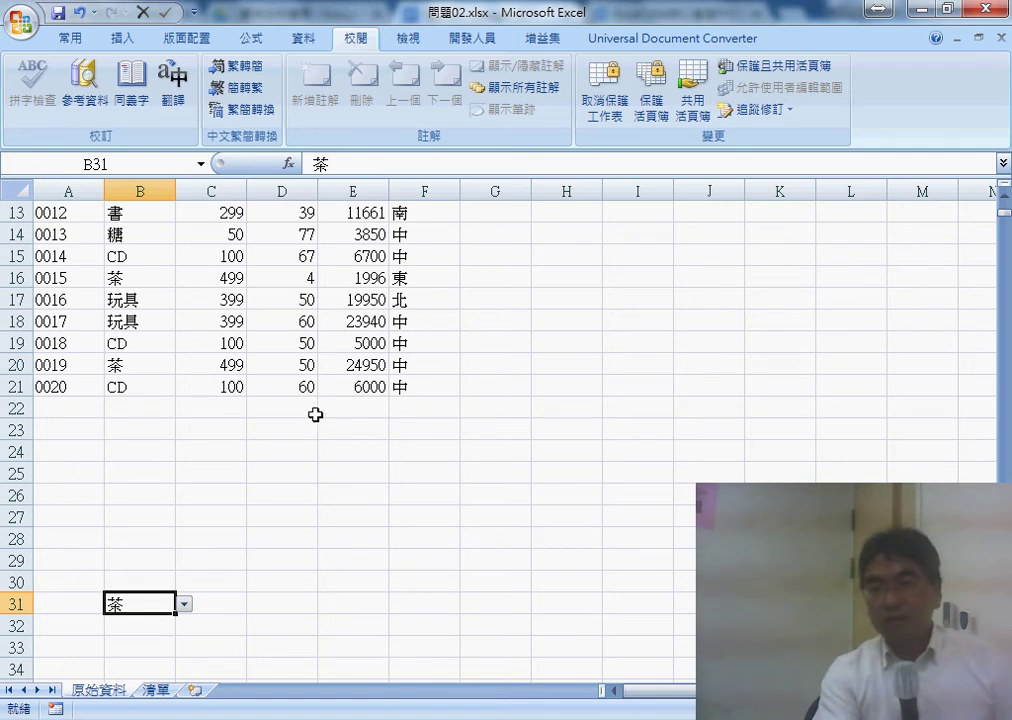
Start removing the sheet protection and cancel the password prompt.
click(597, 121)
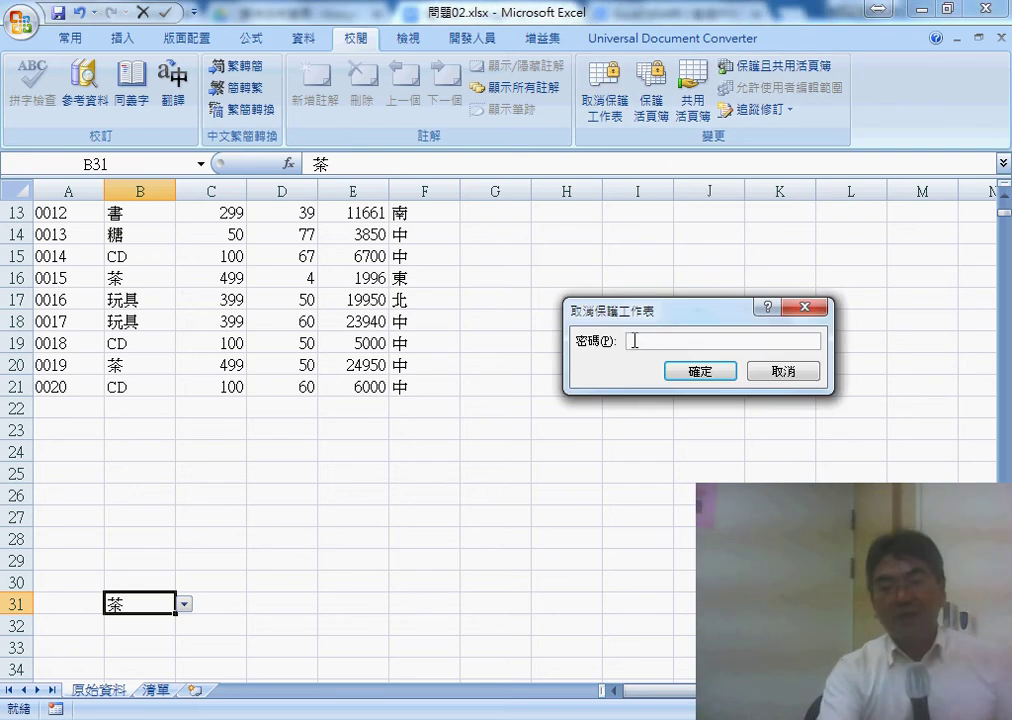
click(781, 373)
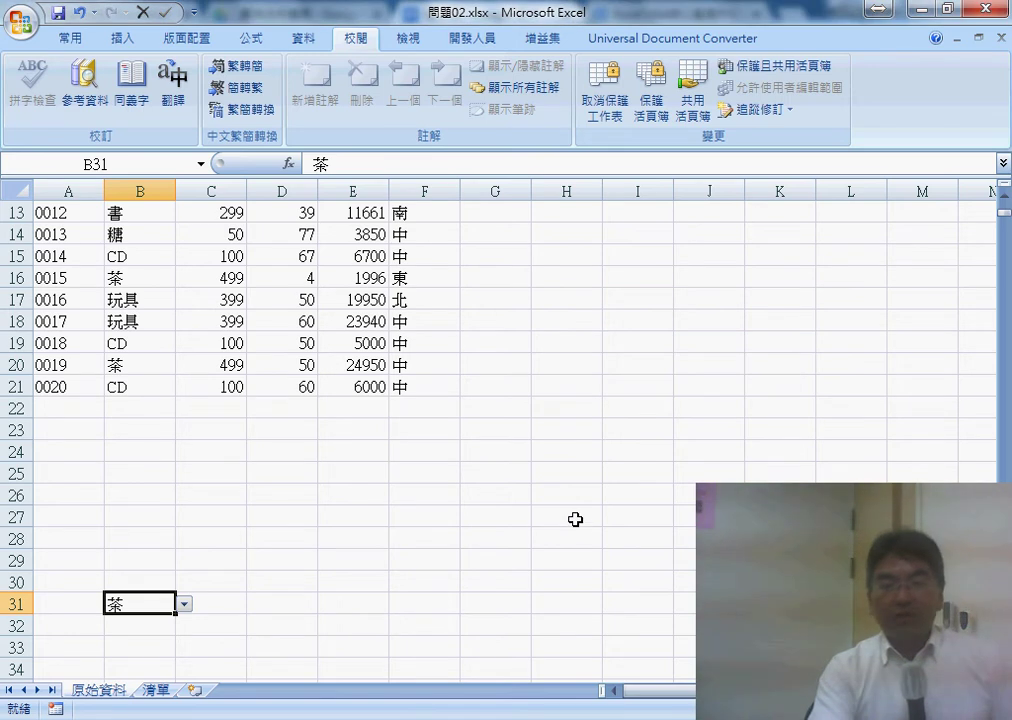
scroll(575, 519, up, 1)
scroll(575, 518, up, 2)
scroll(574, 516, up, 1)
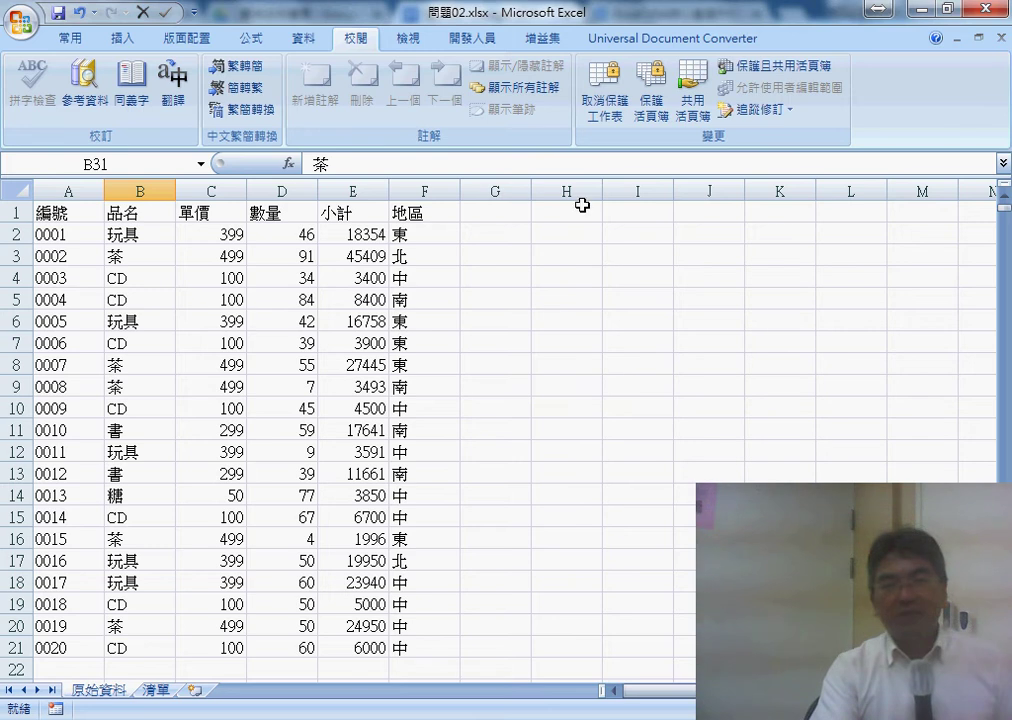
Retry unprotecting, erase the typed password and cancel, then show the Save As format options.
click(606, 112)
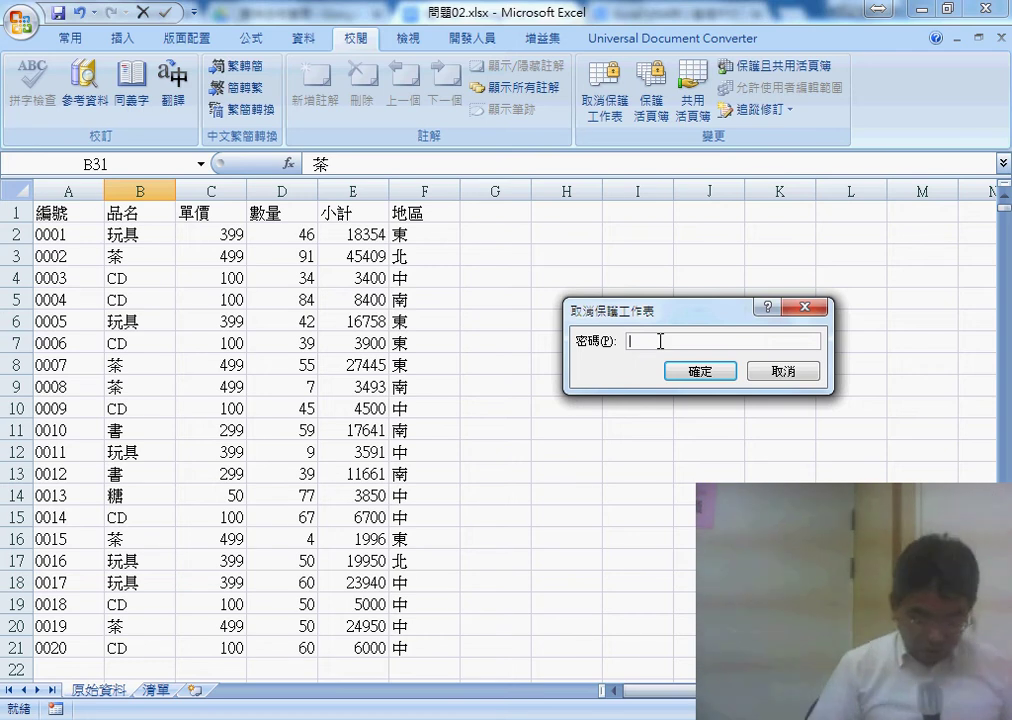
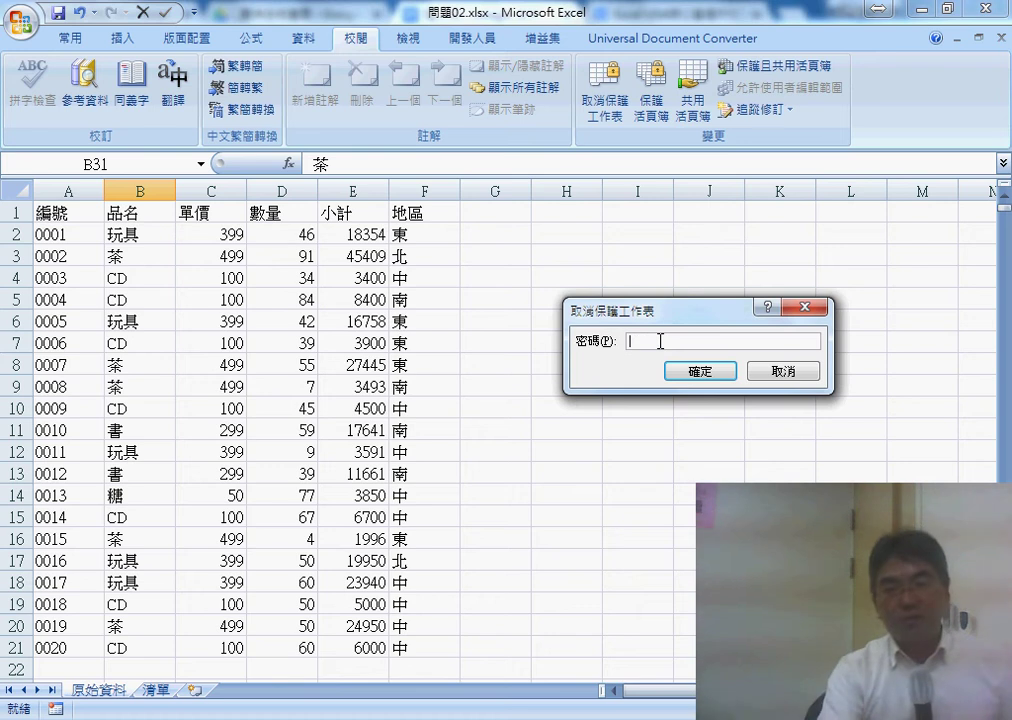
click(765, 373)
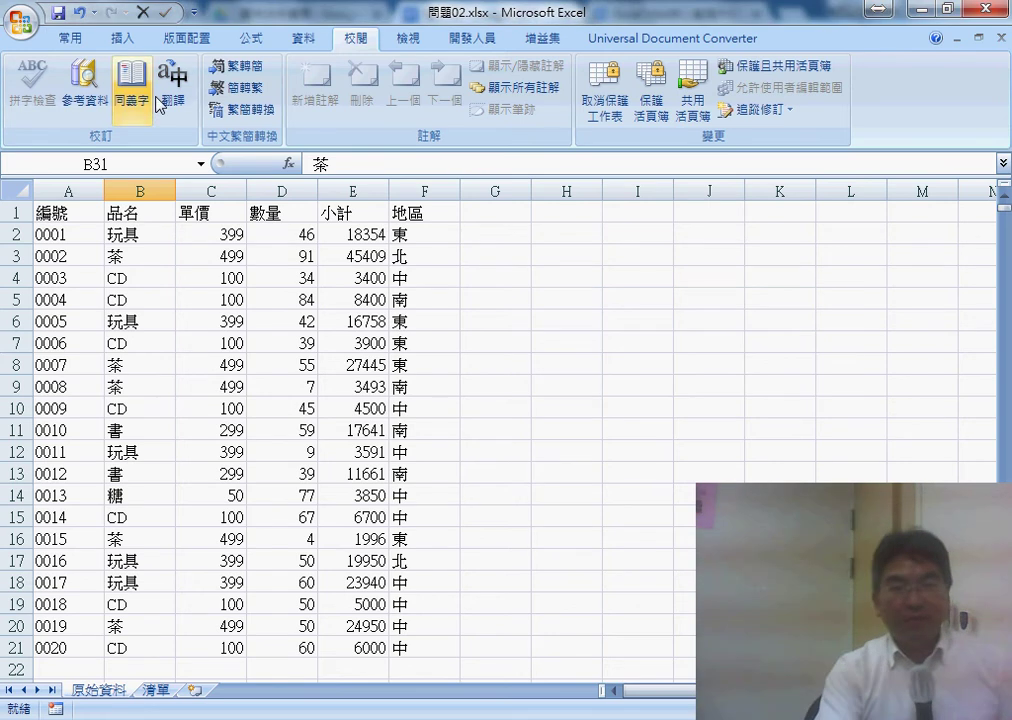
click(24, 22)
mouse_move(62, 200)
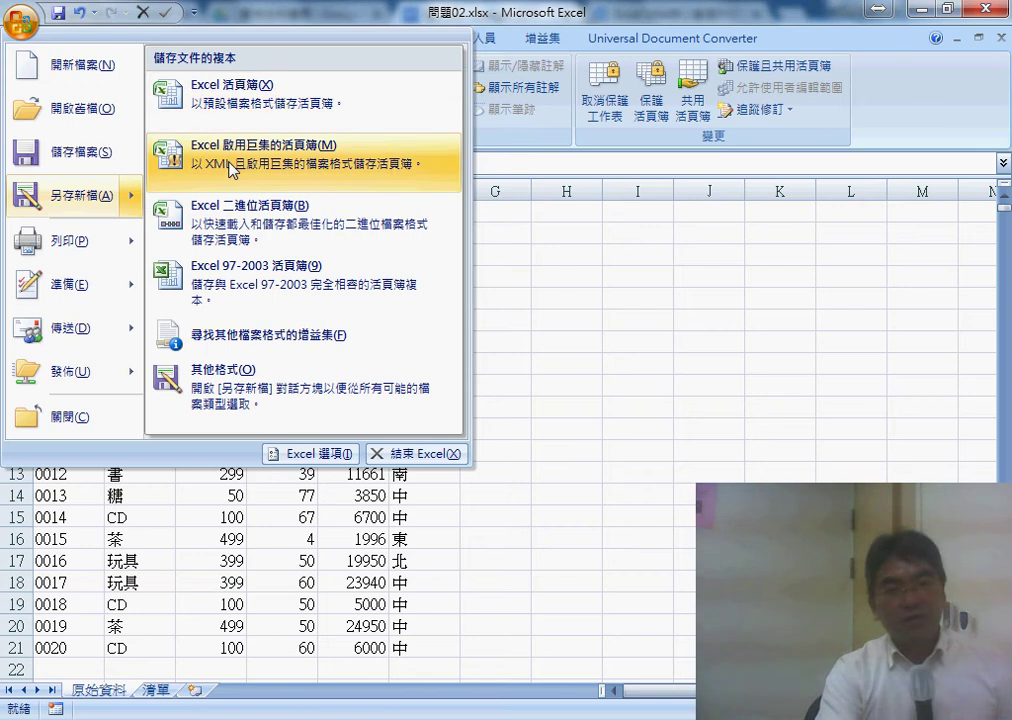
Save the workbook as 問題02.xlsx on the Desktop and switch to the browser.
key(Escape)
key(Escape)
key(F12)
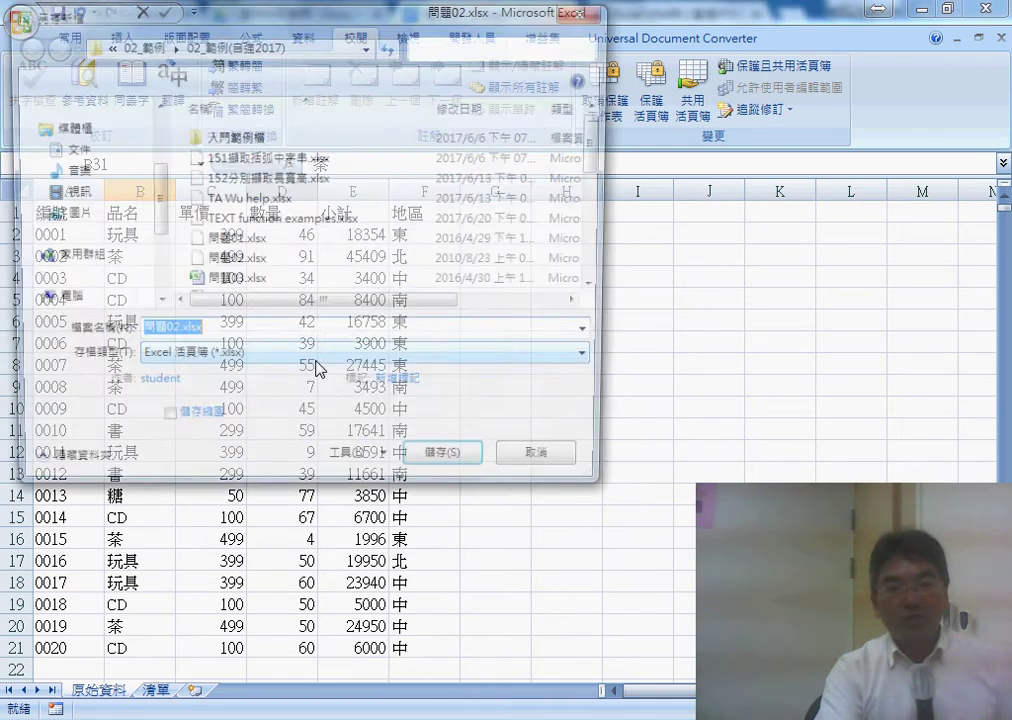
drag(158, 248, 165, 156)
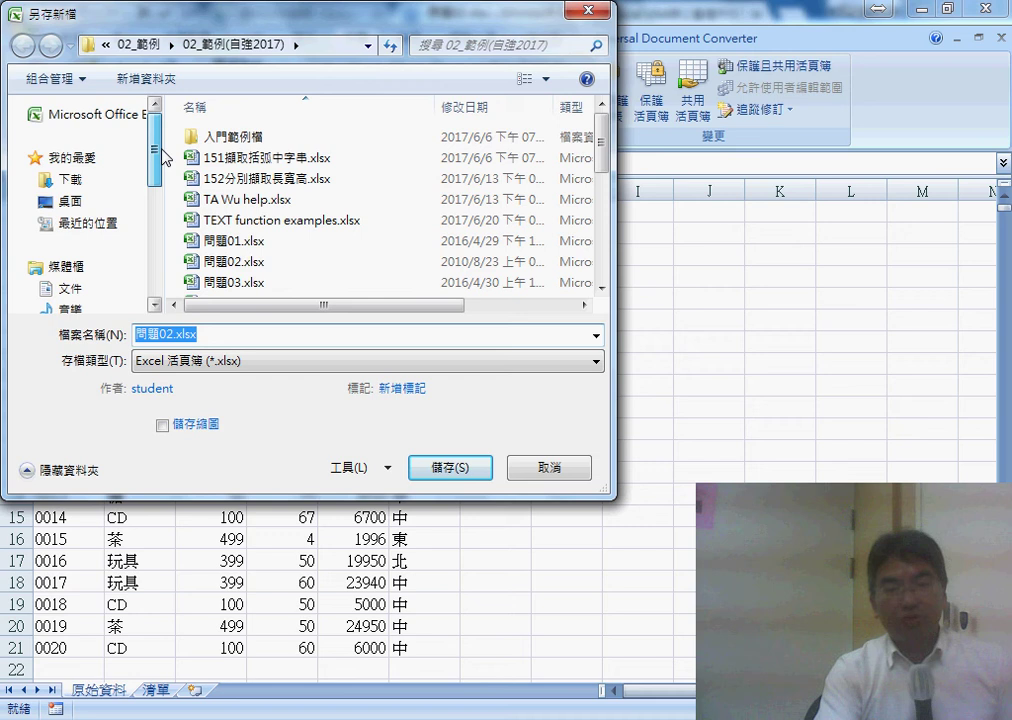
click(100, 200)
click(447, 468)
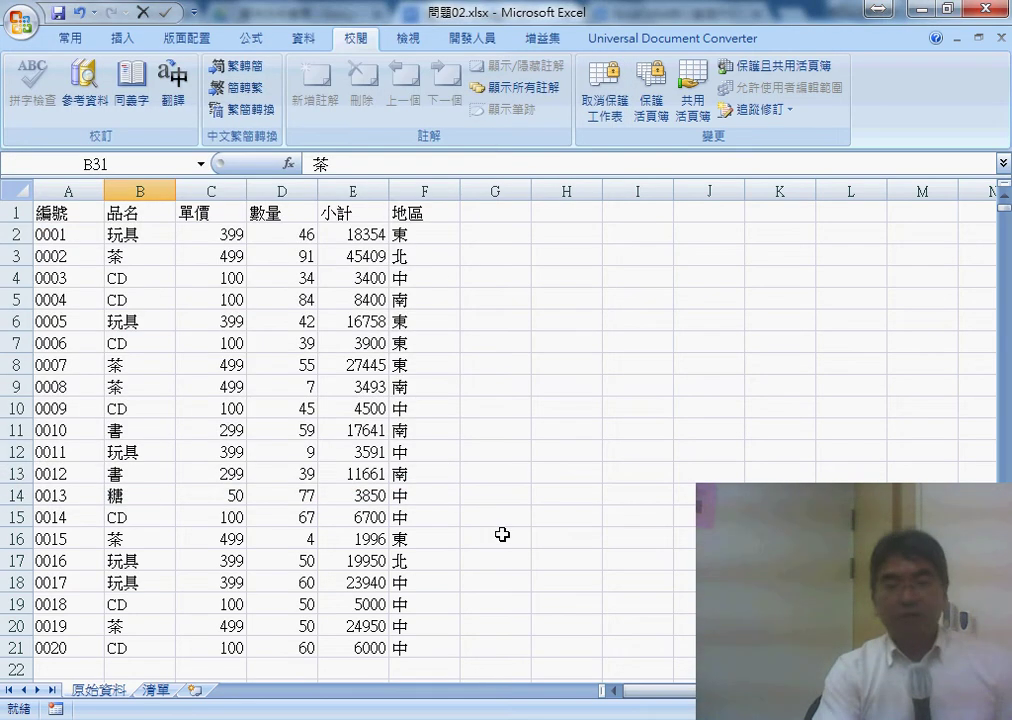
key(alt+Tab)
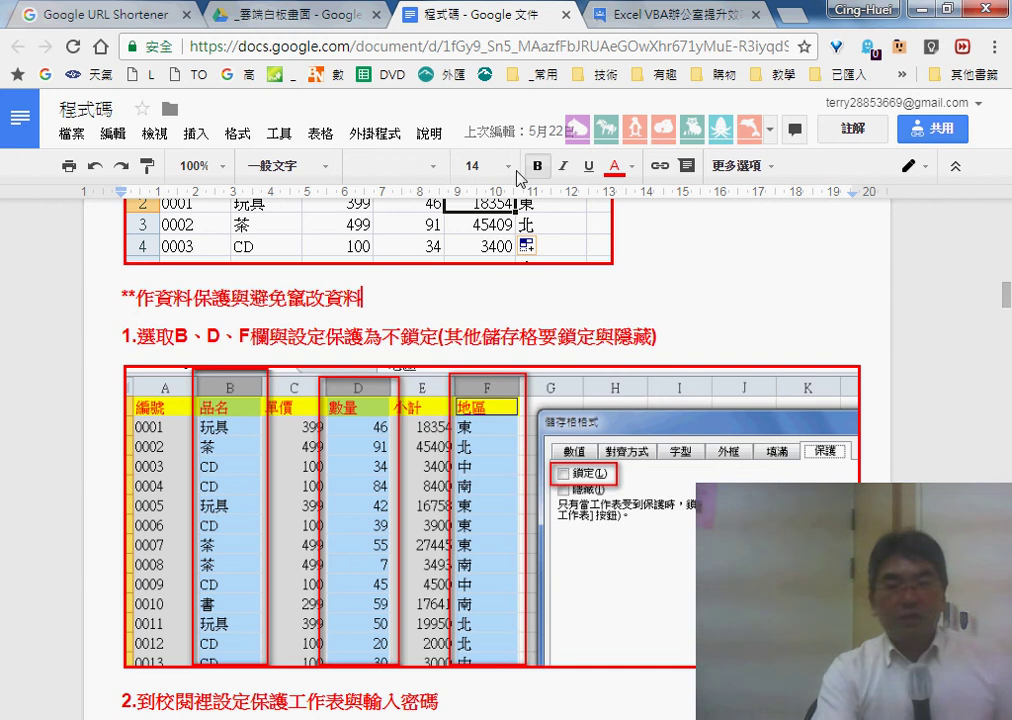
Open the _temp folder under My Drive and bring up its add-new menu.
click(276, 20)
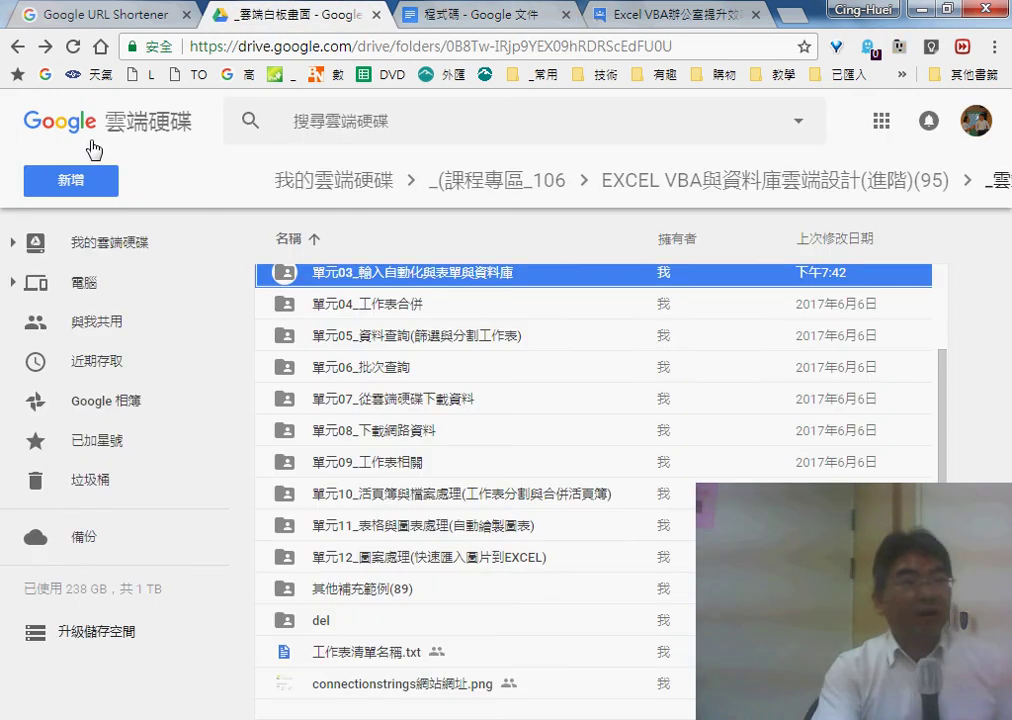
click(109, 244)
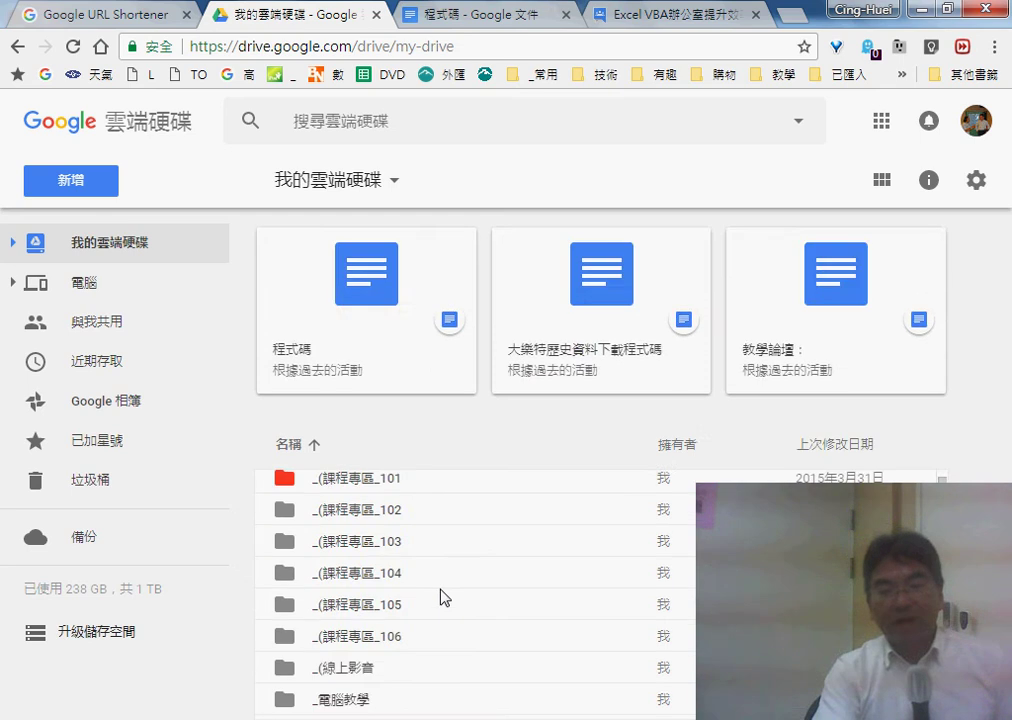
scroll(440, 596, down, 5)
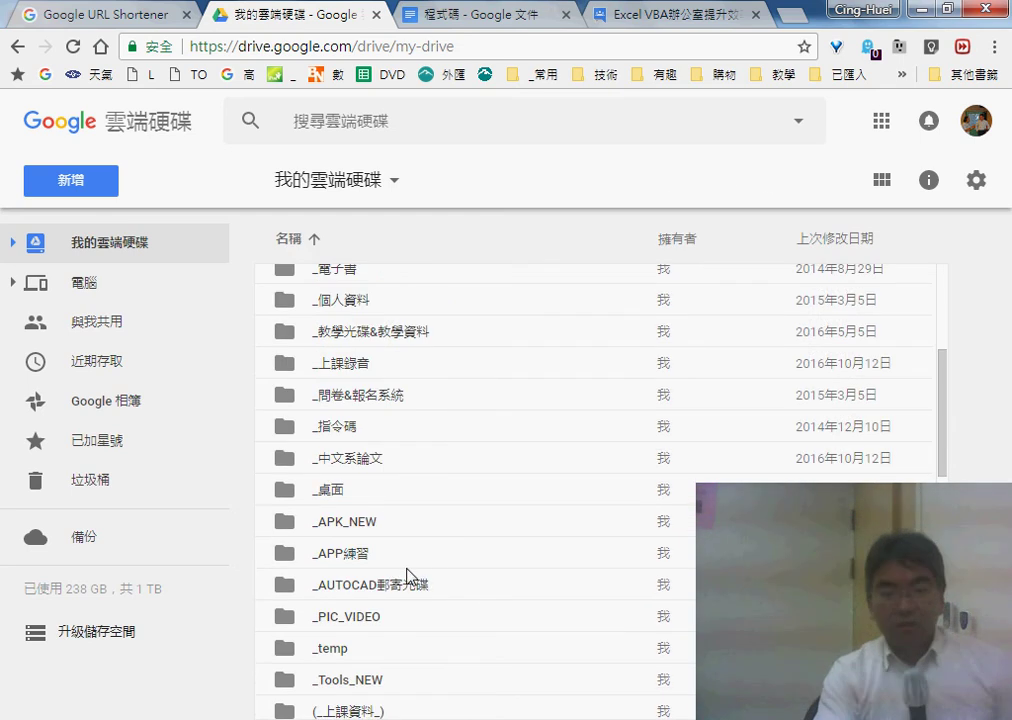
double_click(355, 651)
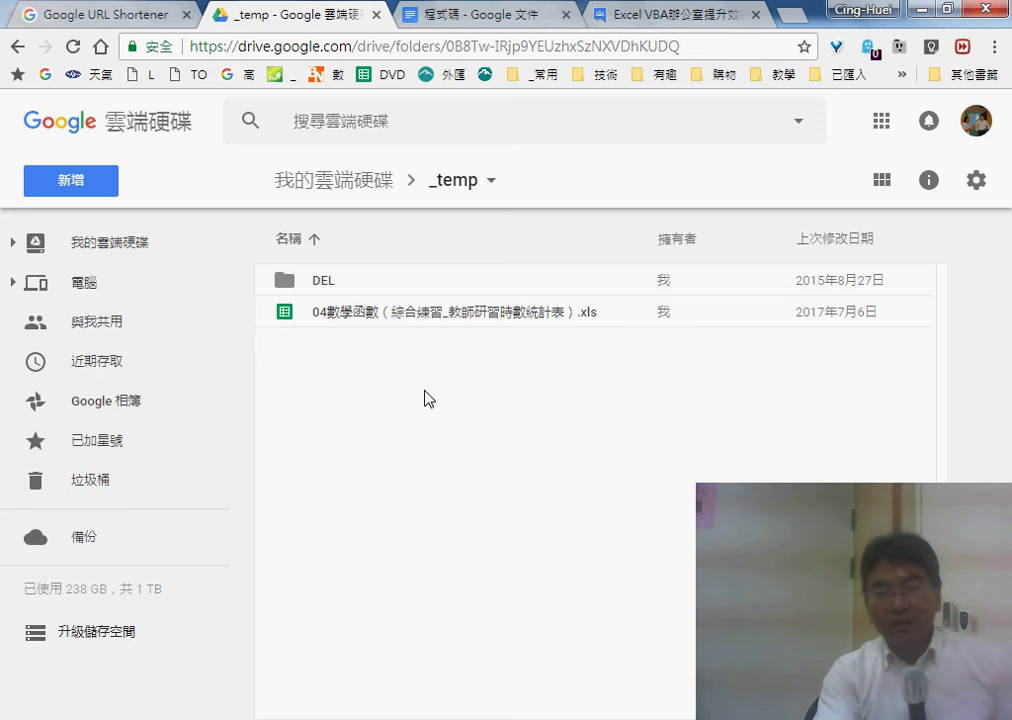
right_click(424, 392)
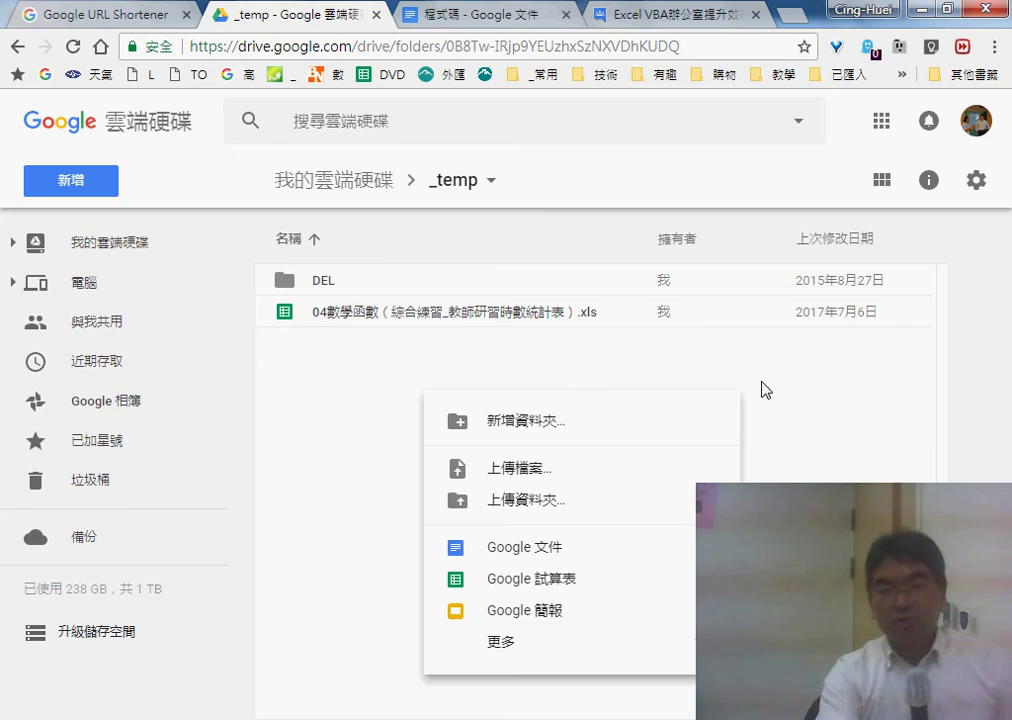
Enable 'Convert uploaded files to Google Docs editor format' in Drive settings and close them with Done.
click(976, 183)
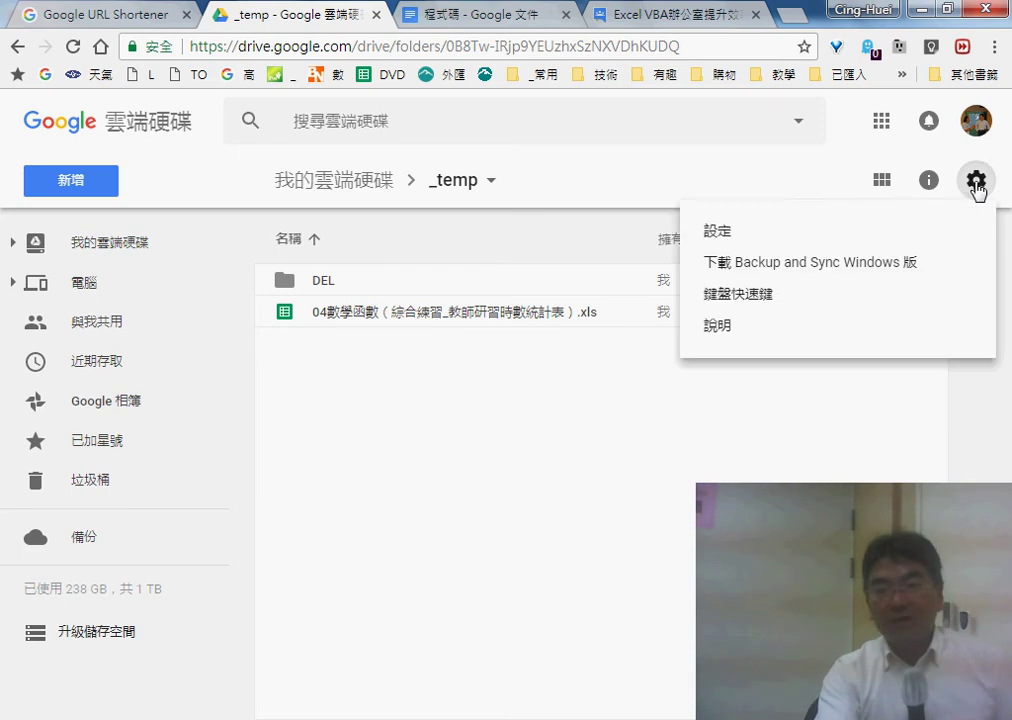
click(876, 233)
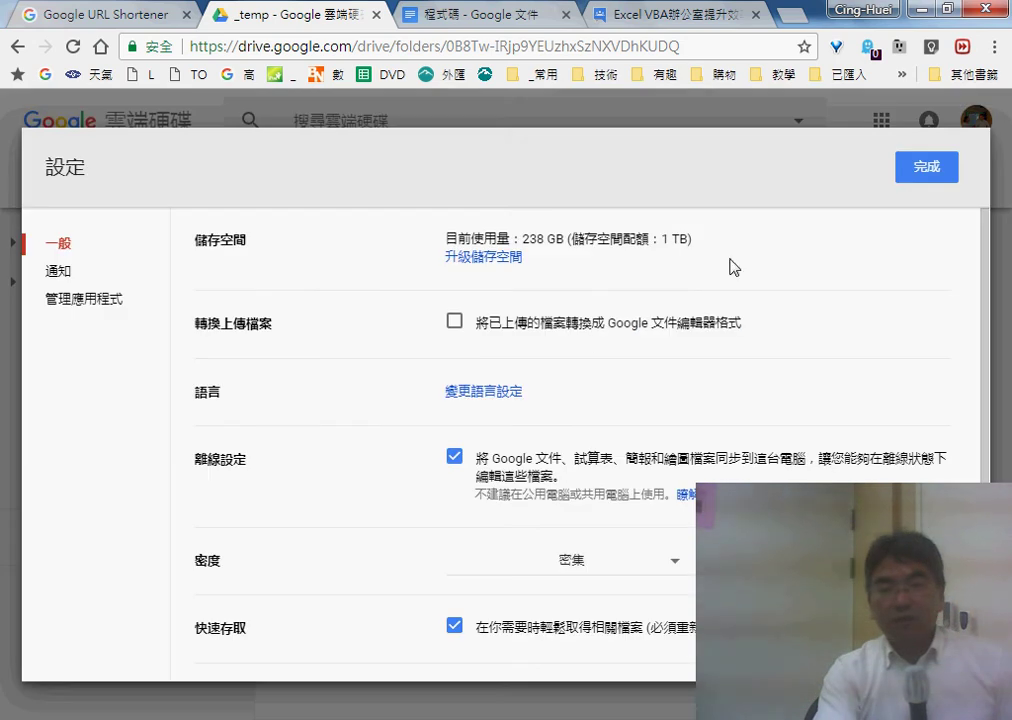
click(454, 321)
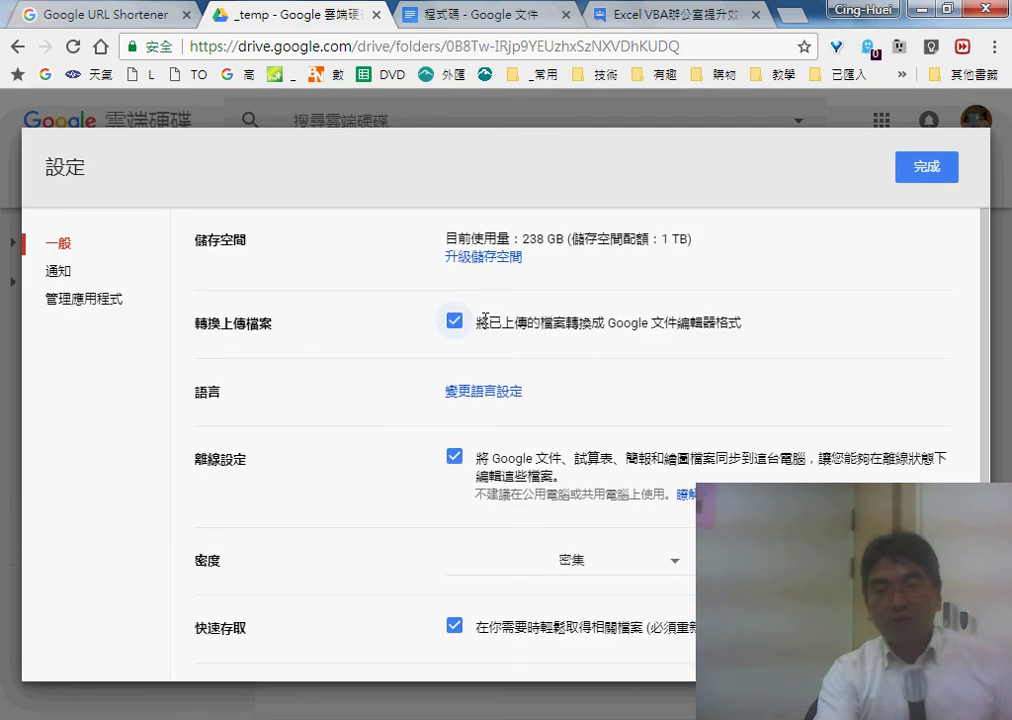
click(596, 318)
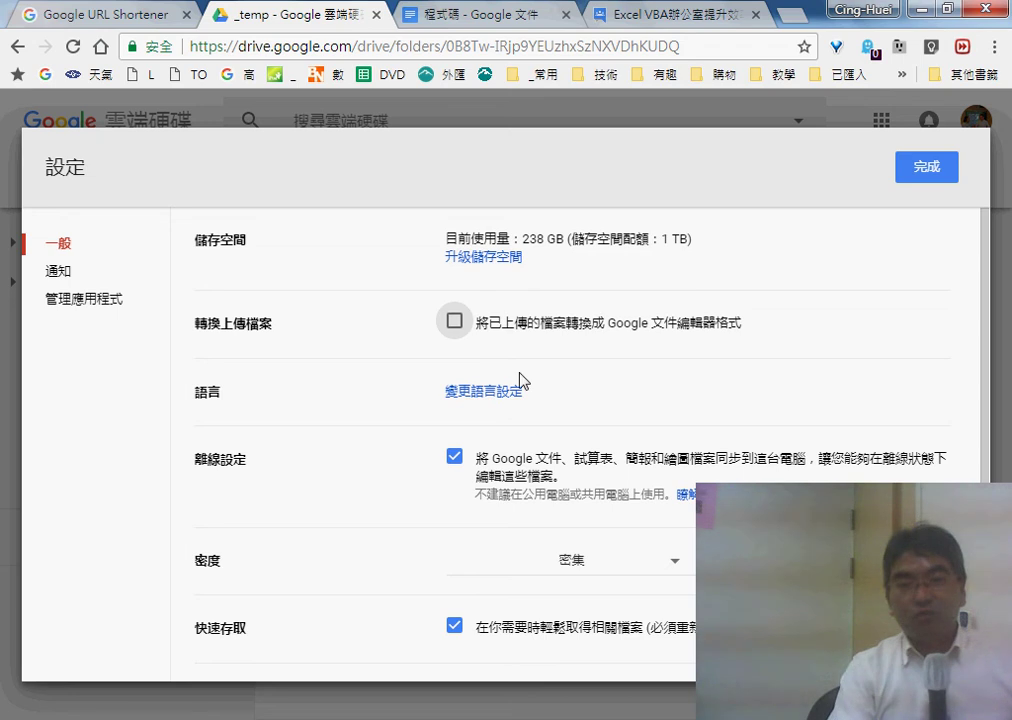
click(455, 321)
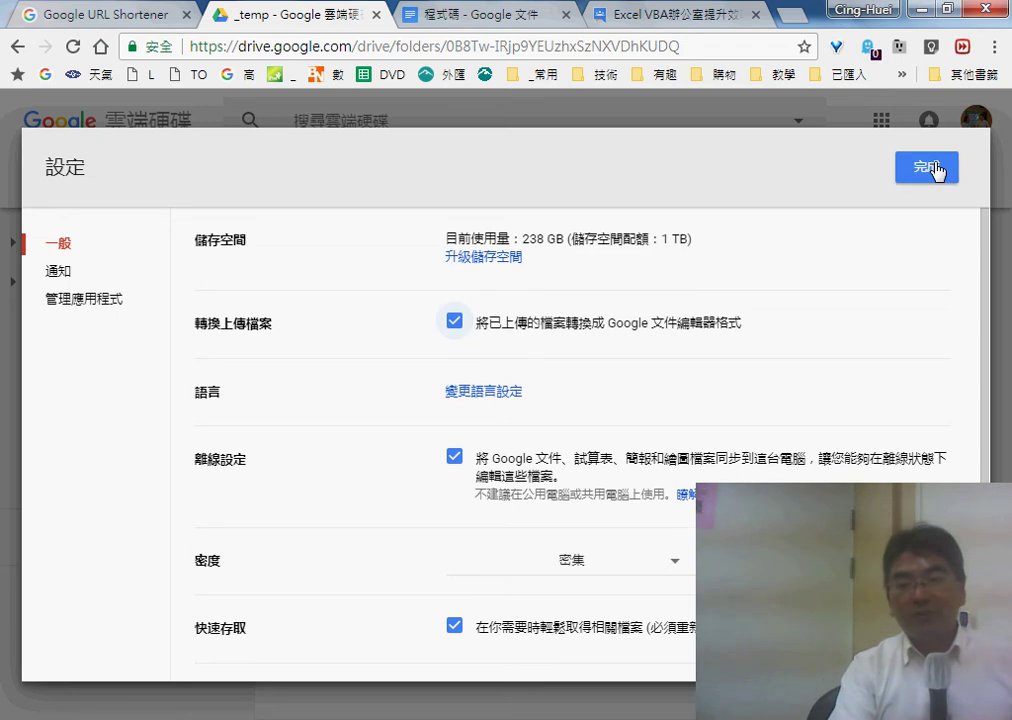
click(932, 168)
Use Upload file in the _temp folder to upload 問題02.xlsx from the Desktop.
right_click(519, 447)
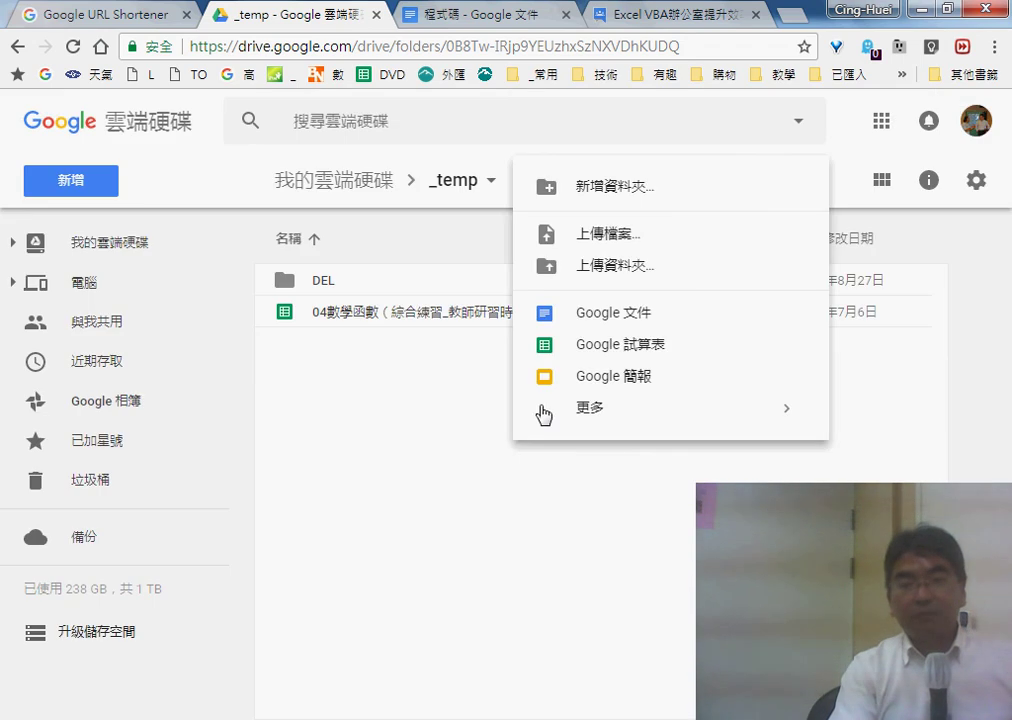
click(601, 250)
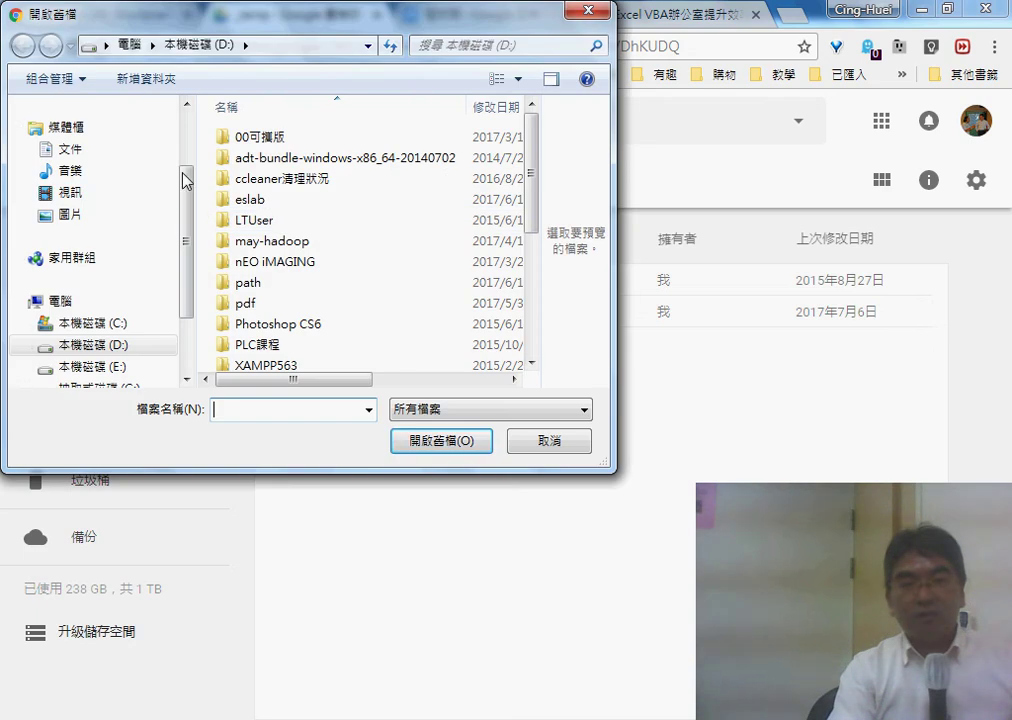
scroll(190, 200, up, 3)
scroll(180, 165, up, 2)
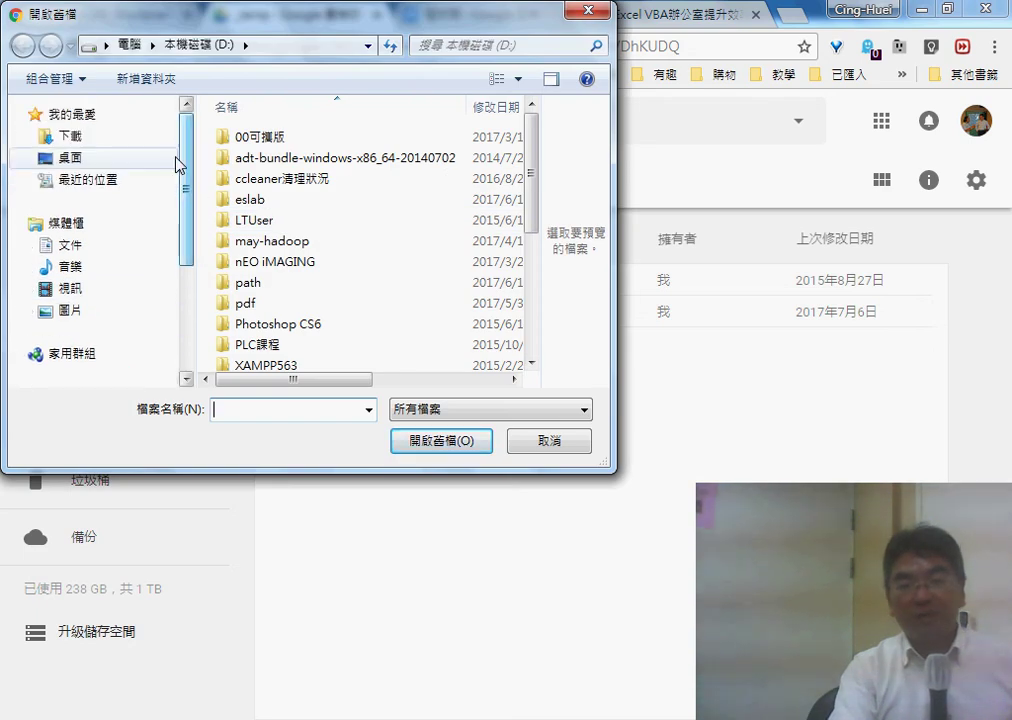
click(175, 158)
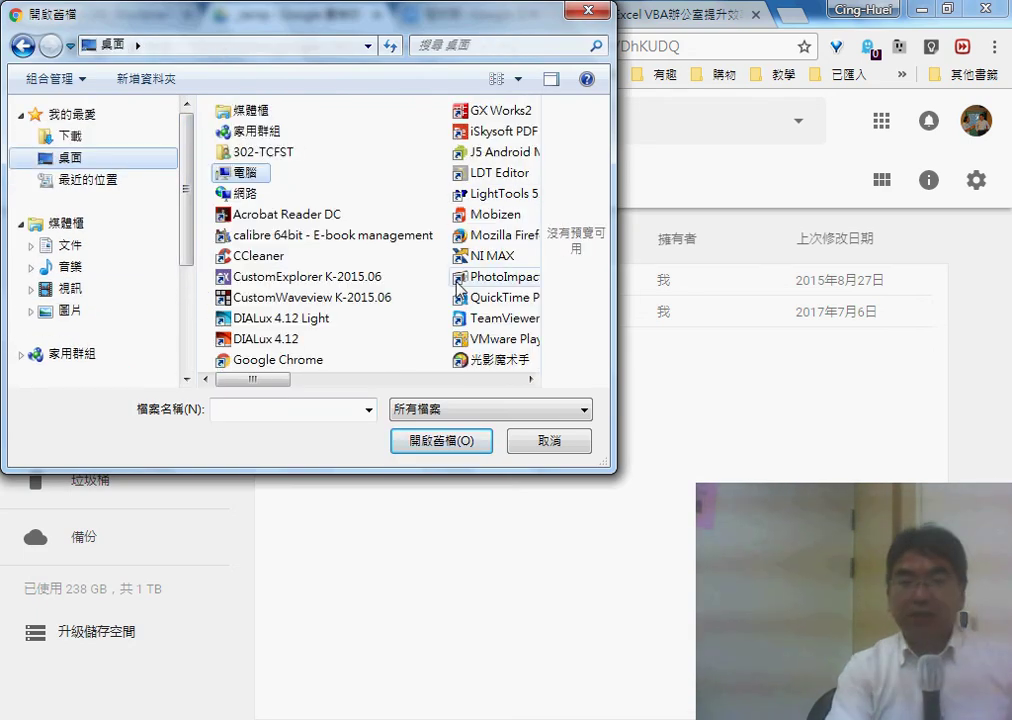
drag(279, 384, 492, 398)
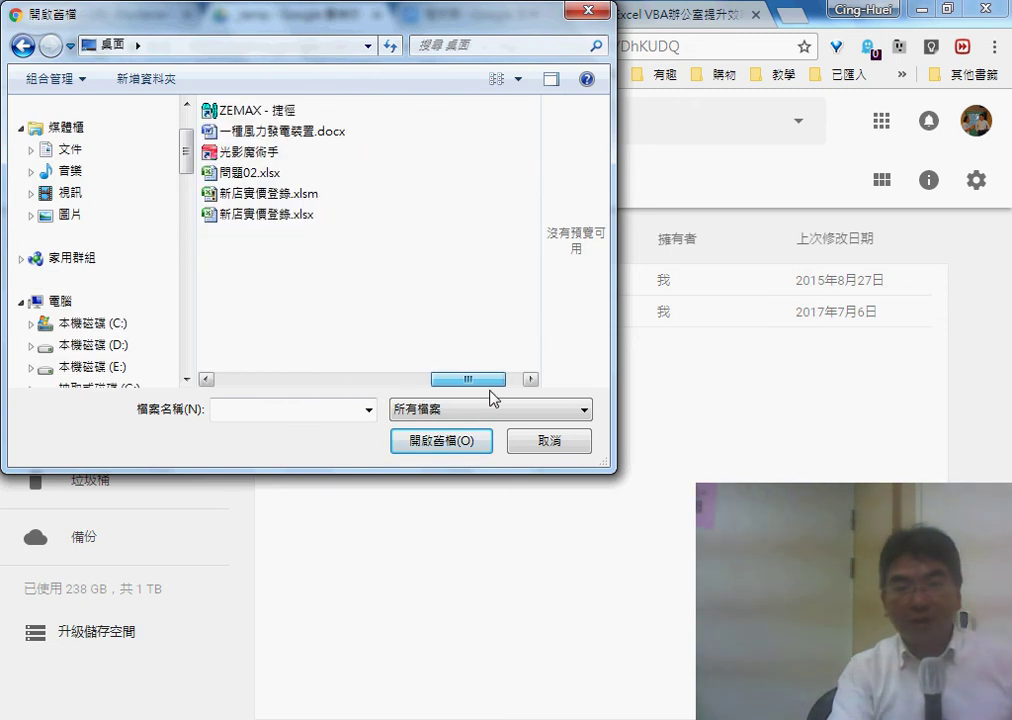
double_click(245, 172)
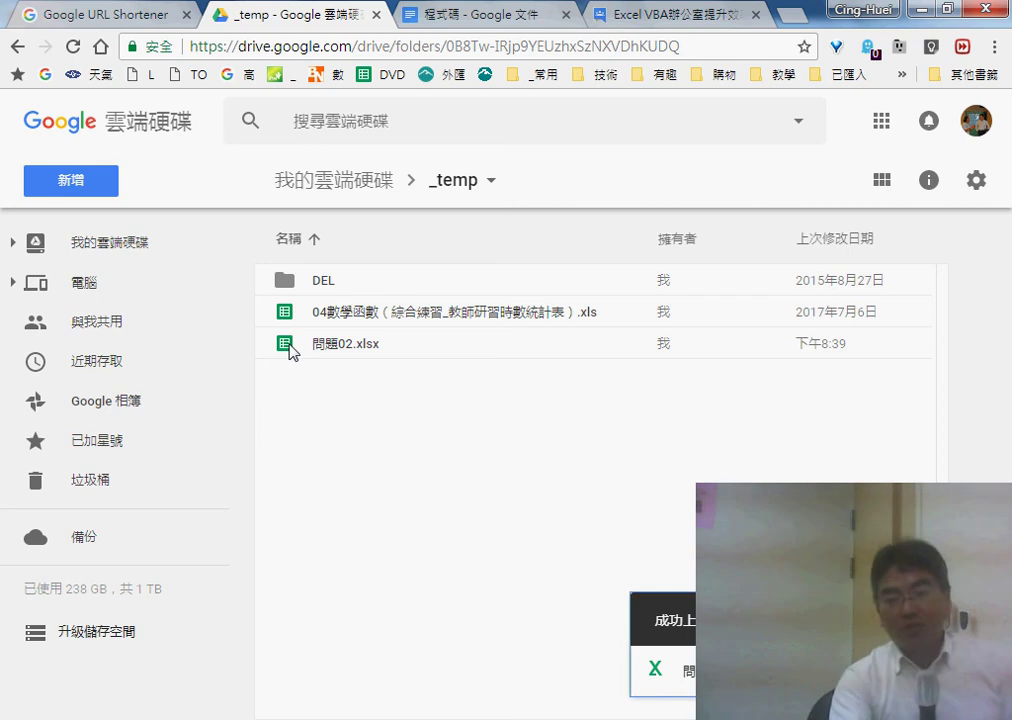
Open 問題02.xlsx from the _temp file list in Google Sheets.
drag(666, 688, 670, 686)
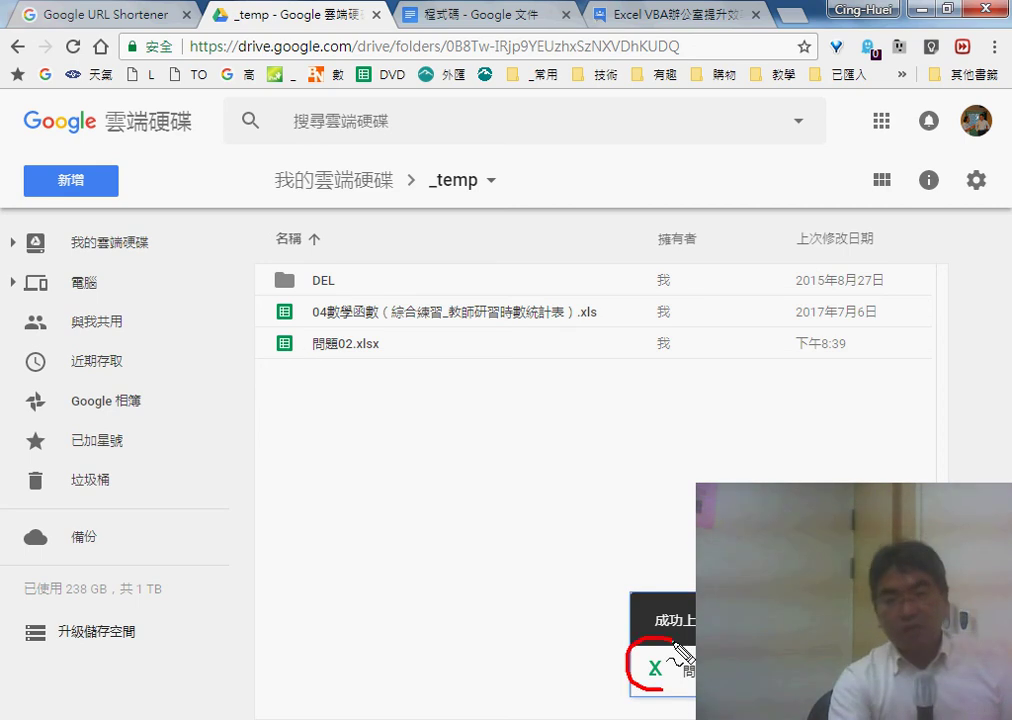
drag(270, 366, 320, 373)
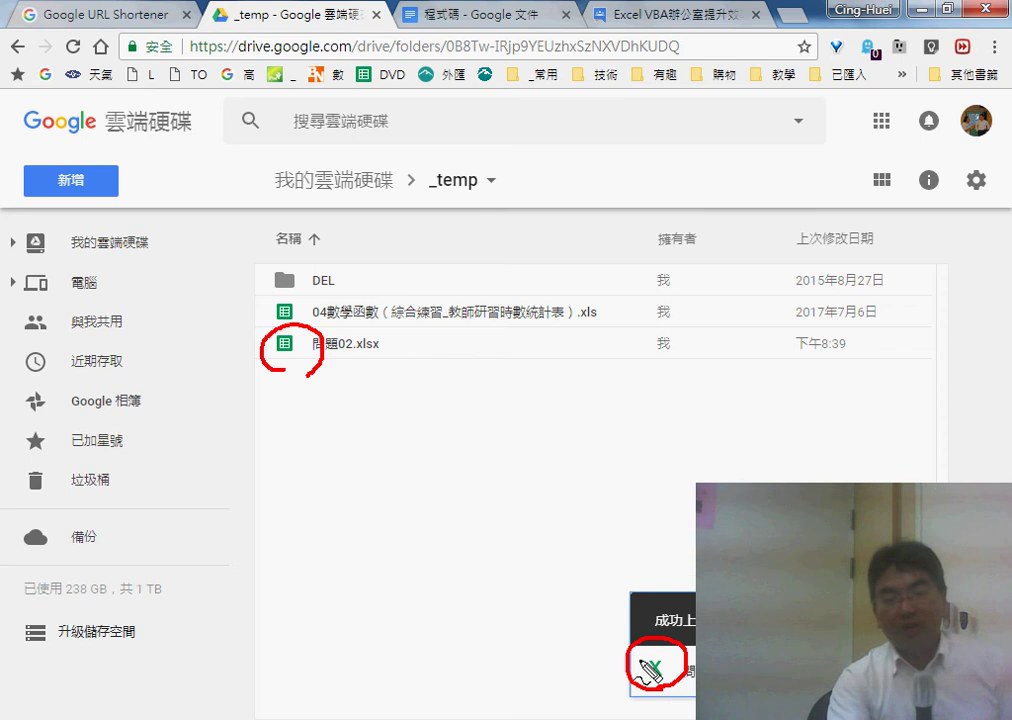
mouse_move(622, 656)
mouse_down()
mouse_move(328, 452)
mouse_move(298, 394)
mouse_move(320, 400)
mouse_move(287, 410)
mouse_up()
key(Escape)
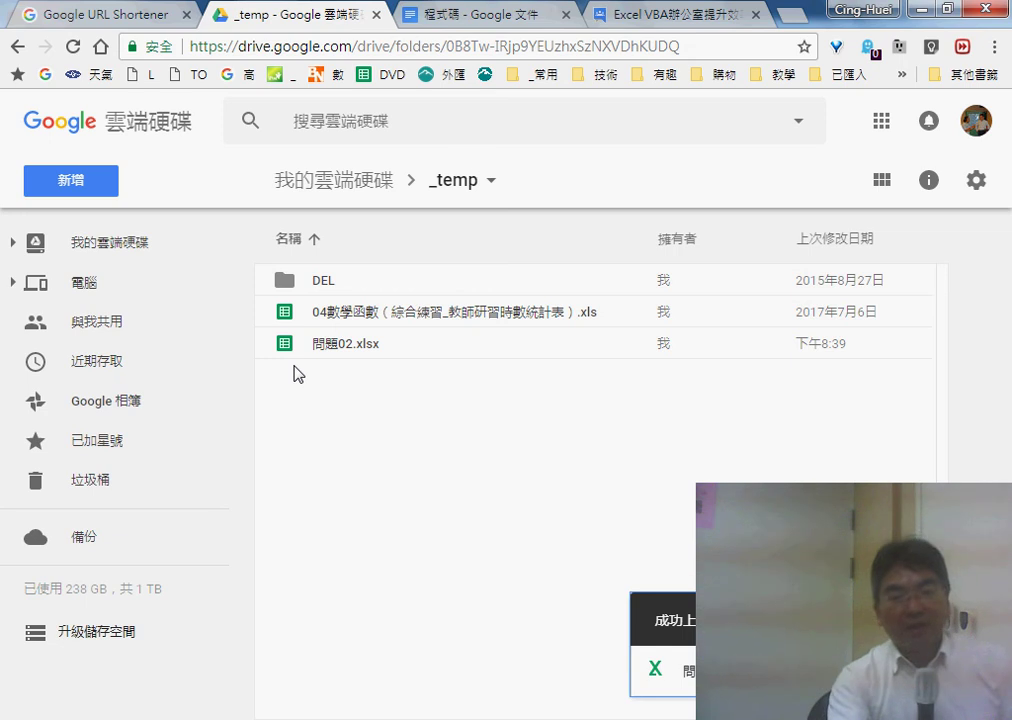
double_click(359, 346)
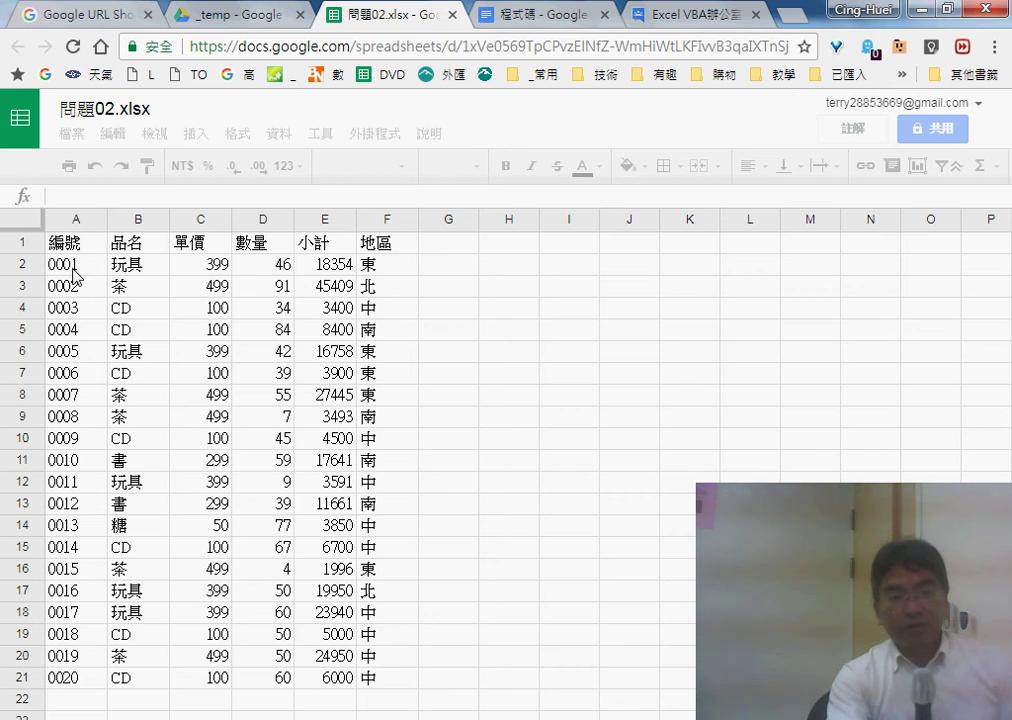
Inspect the formula in cell A2 and the VLOOKUP price formula in cell C4.
click(76, 270)
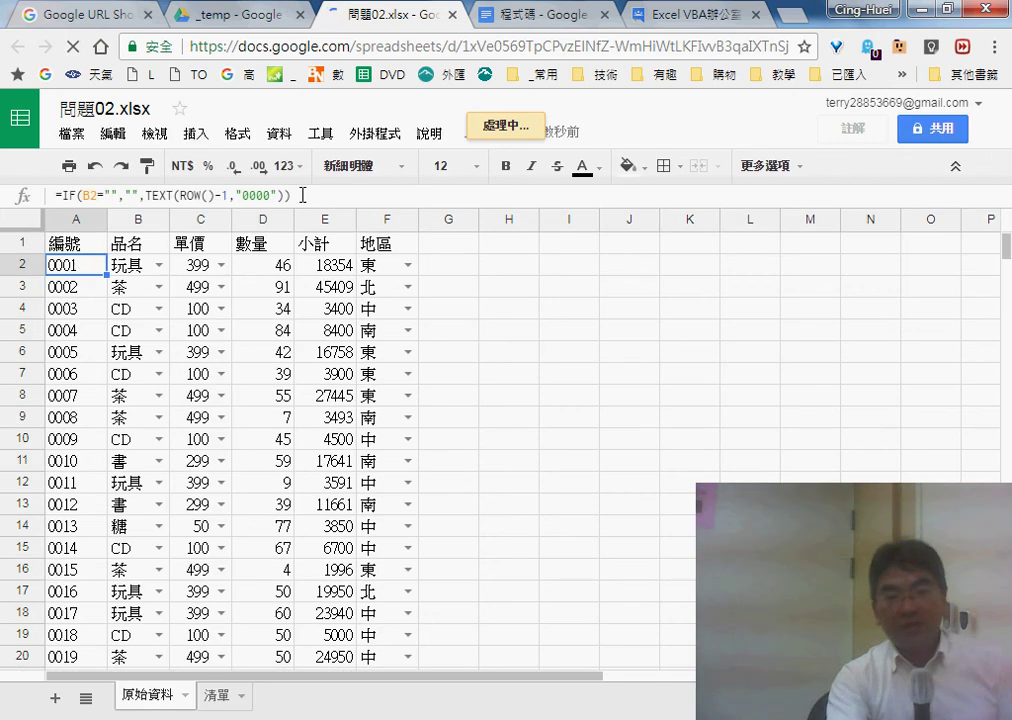
triple_click(89, 197)
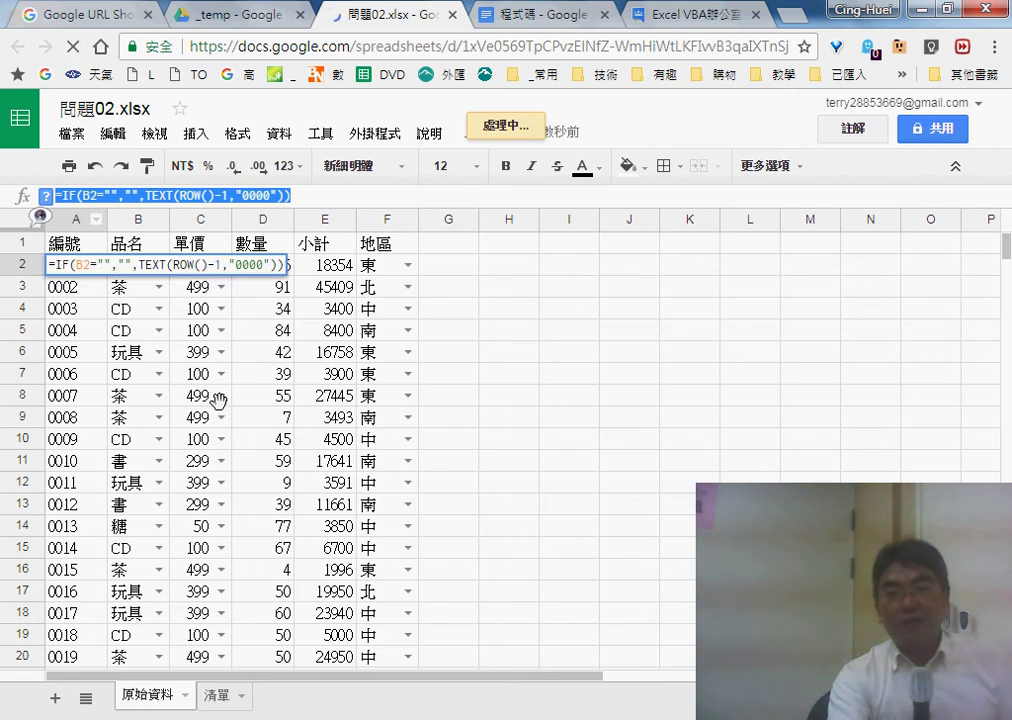
click(200, 308)
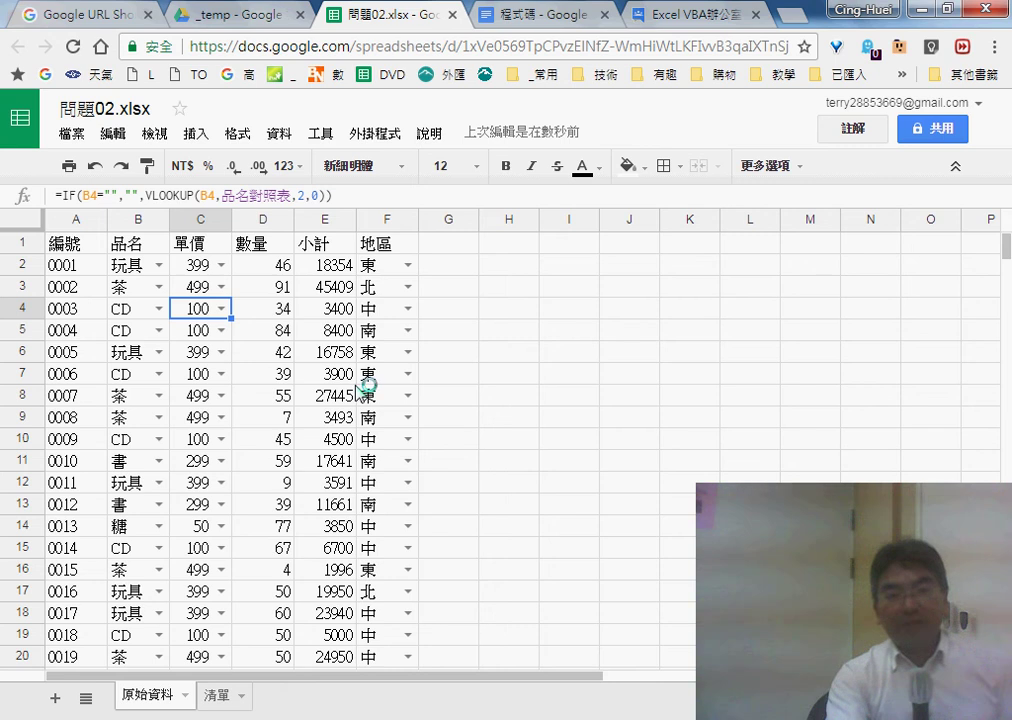
Open File > Spreadsheet settings to review them, then cancel without changes.
click(76, 138)
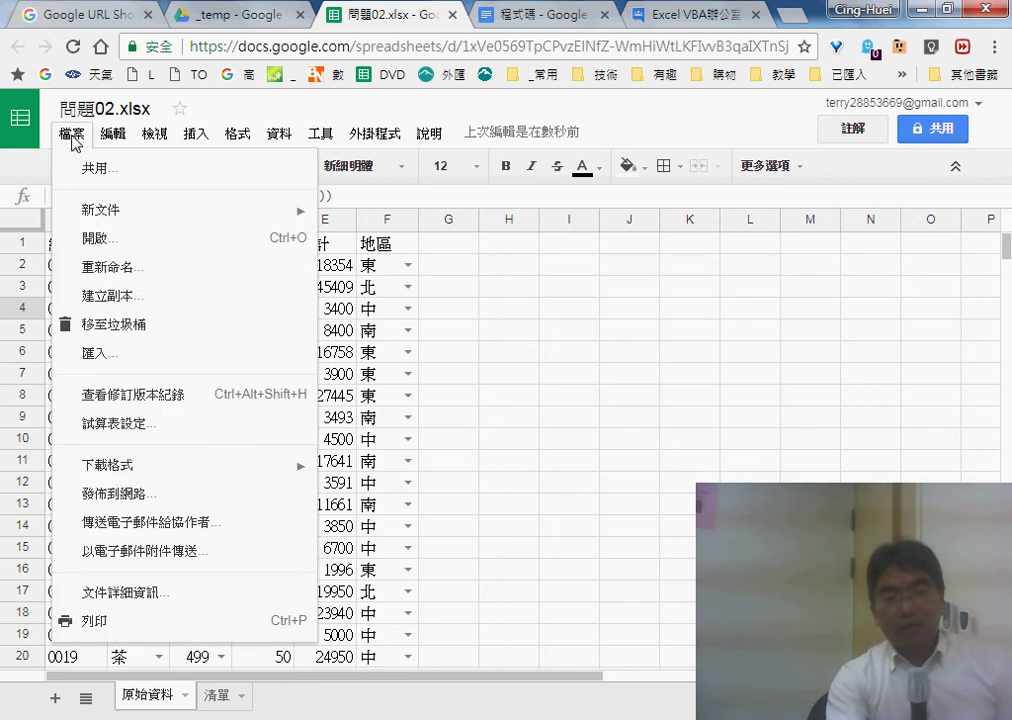
click(118, 423)
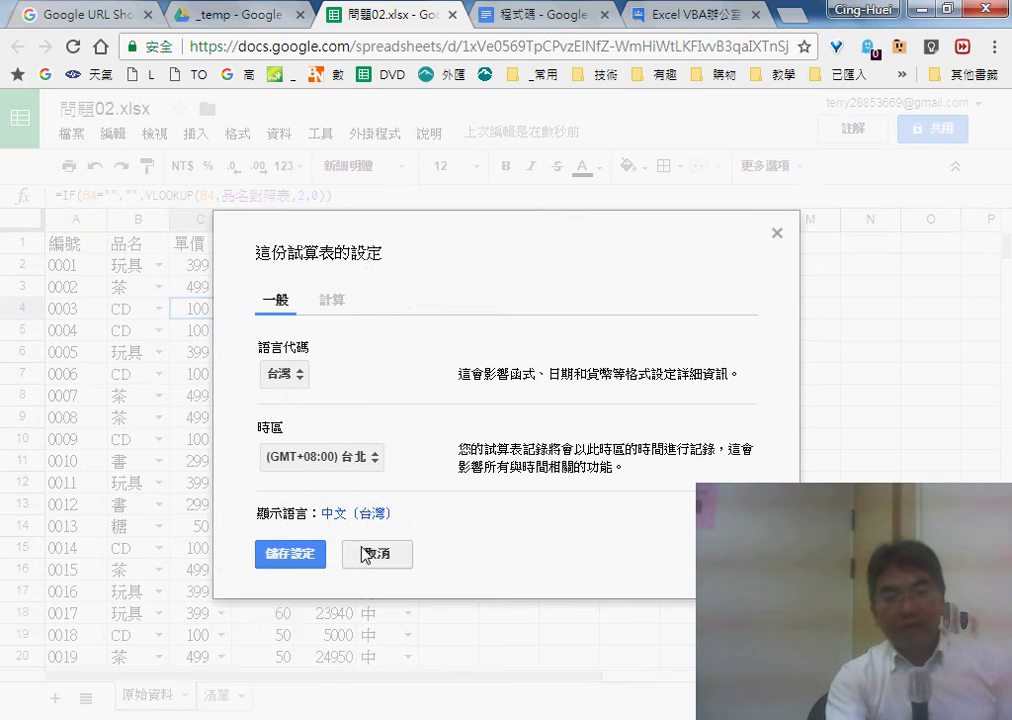
click(376, 553)
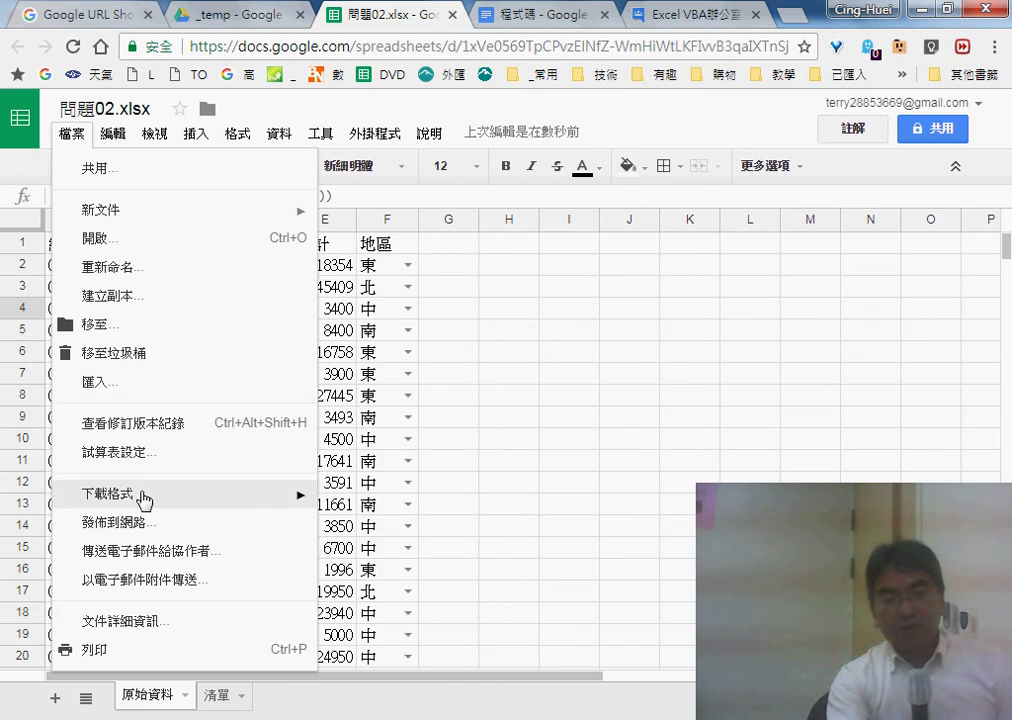
Look over the File > Download as formats, then close the spreadsheet tab.
mouse_move(160, 496)
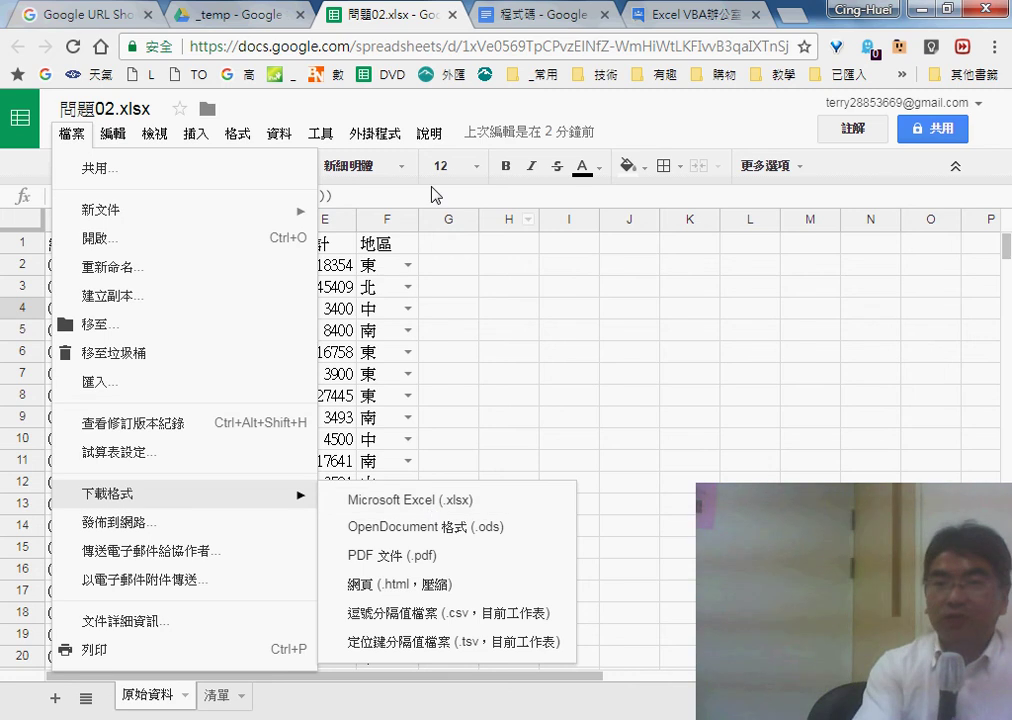
mouse_move(350, 133)
click(452, 15)
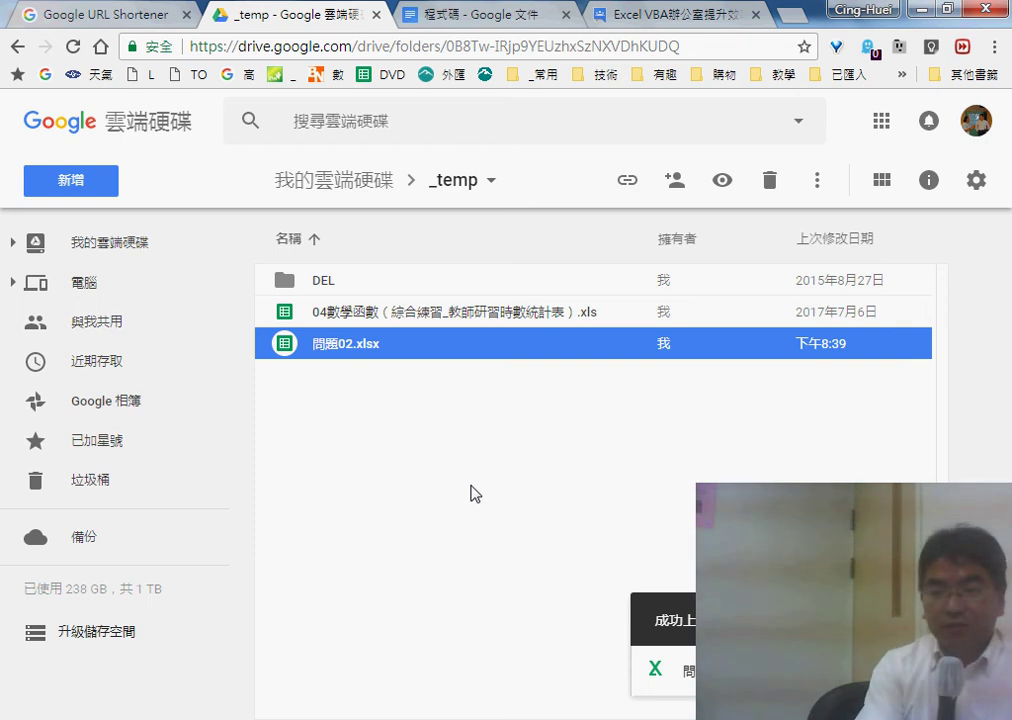
Bring the 問題02.xlsx Excel window to the front from the taskbar.
mouse_move(534, 719)
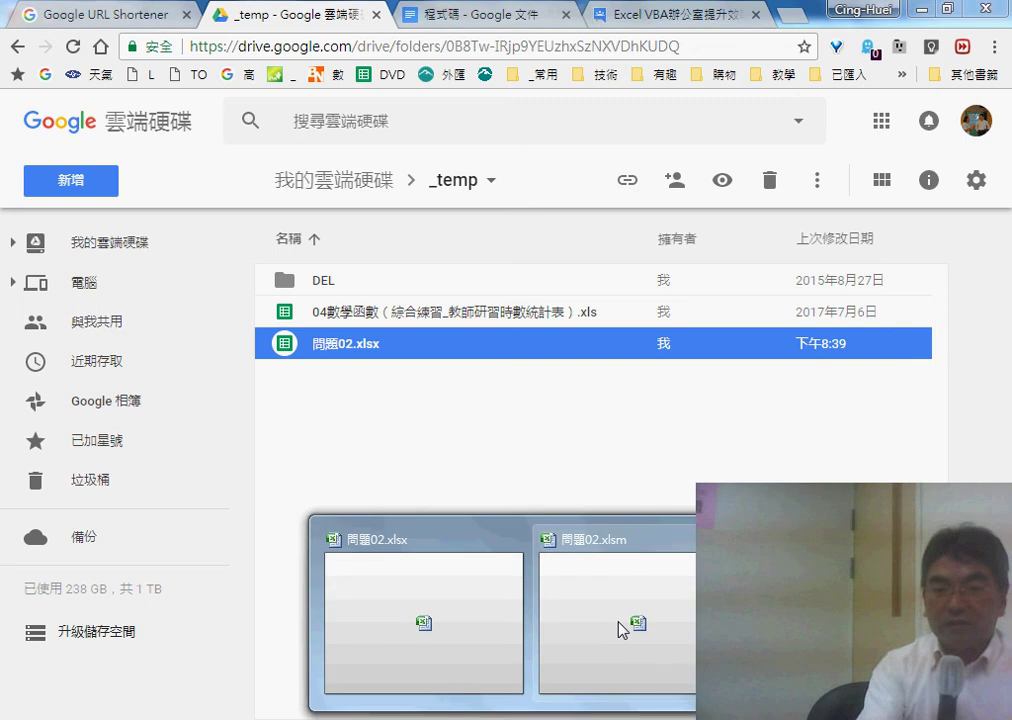
click(474, 634)
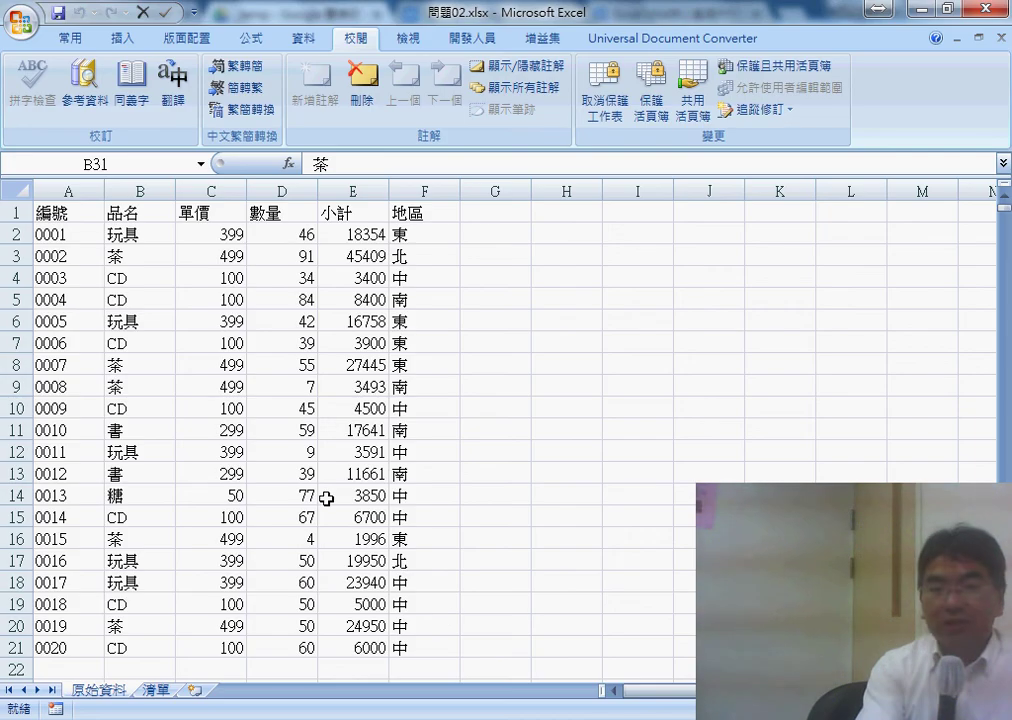
Select the whole sheet and unprotect it by entering the sheet password.
click(16, 190)
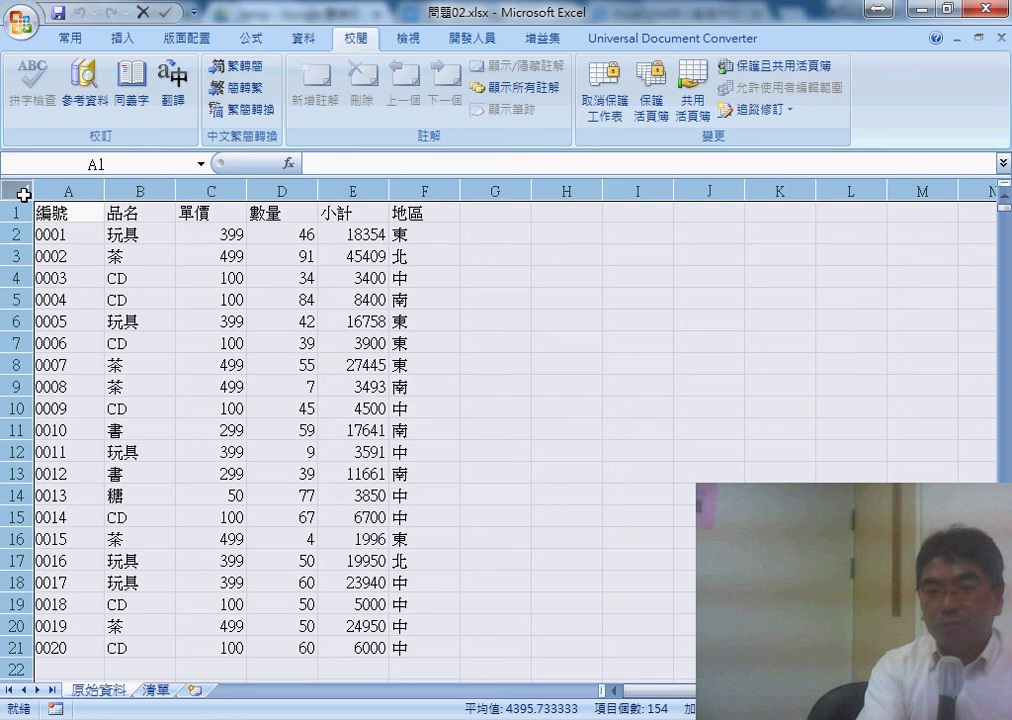
right_click(219, 271)
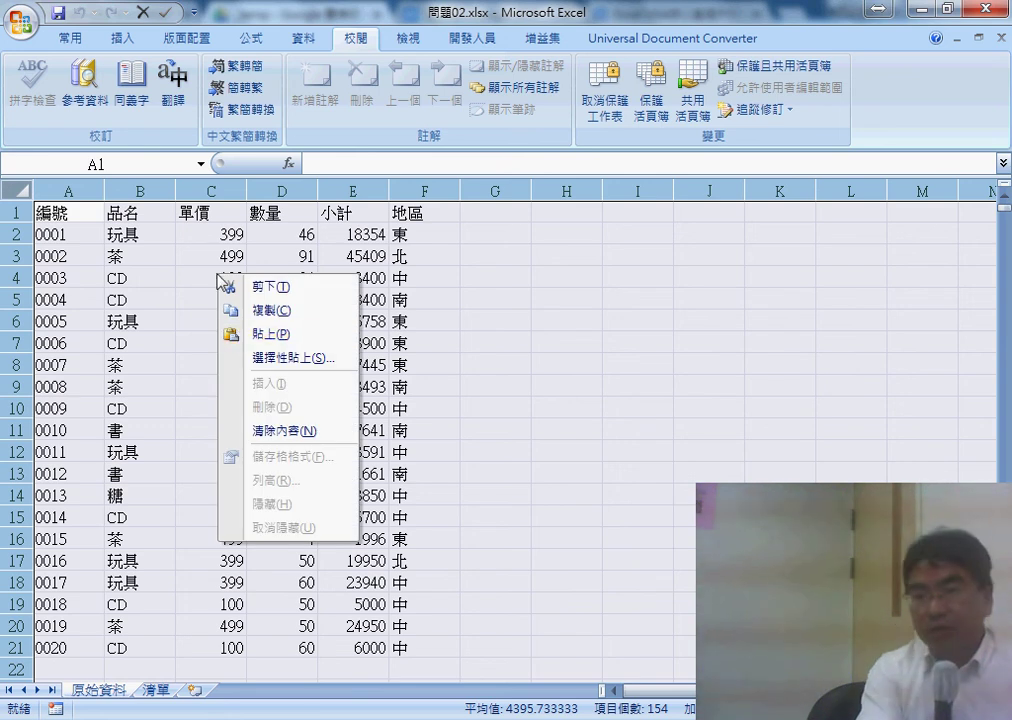
click(608, 97)
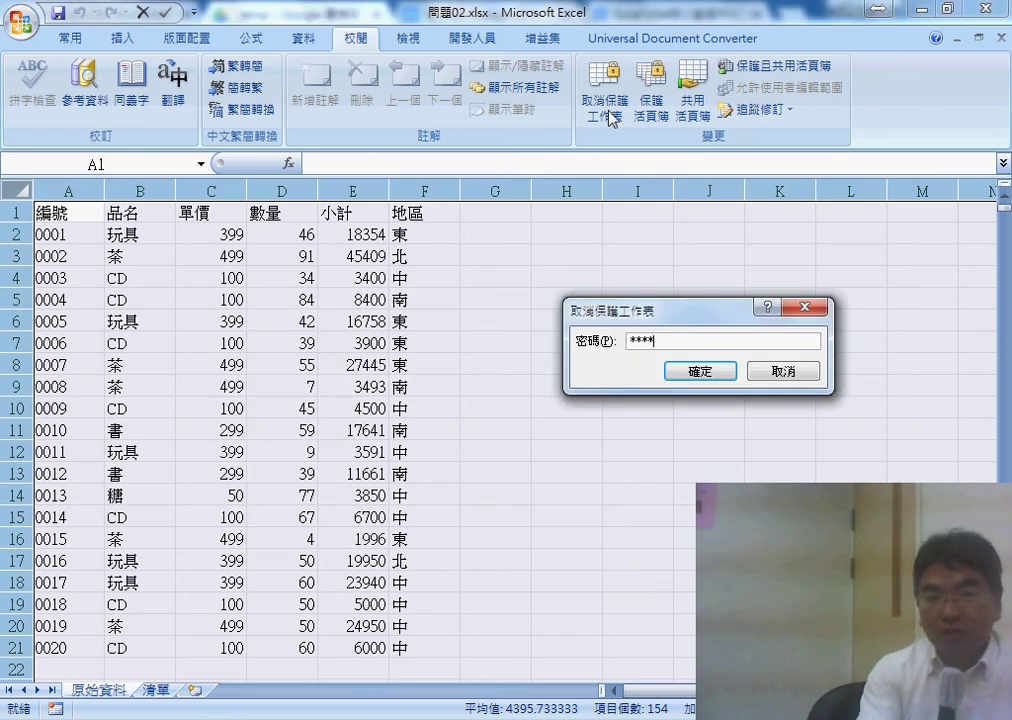
key(Return)
Mark every cell as both Locked and Hidden in Format Cells > Protection.
right_click(278, 262)
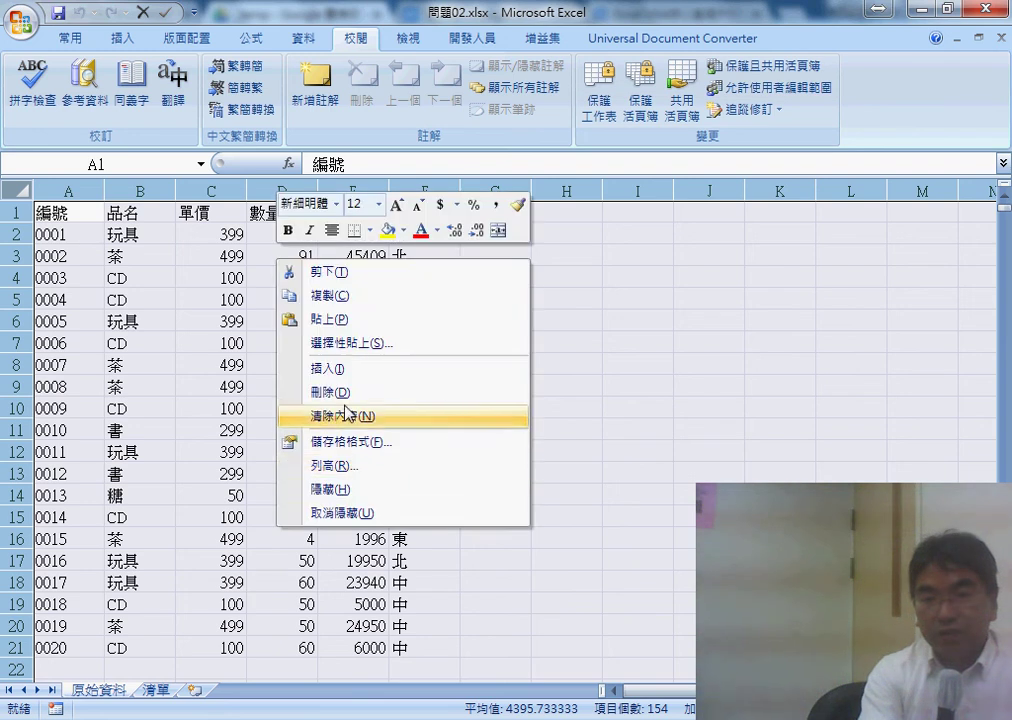
click(362, 441)
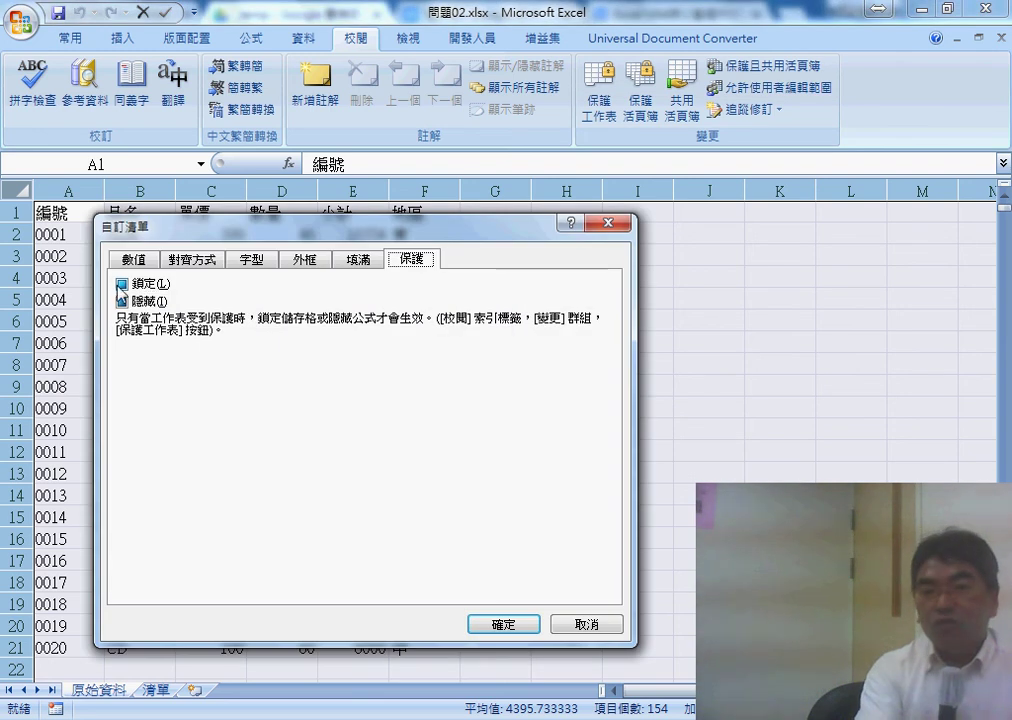
click(121, 301)
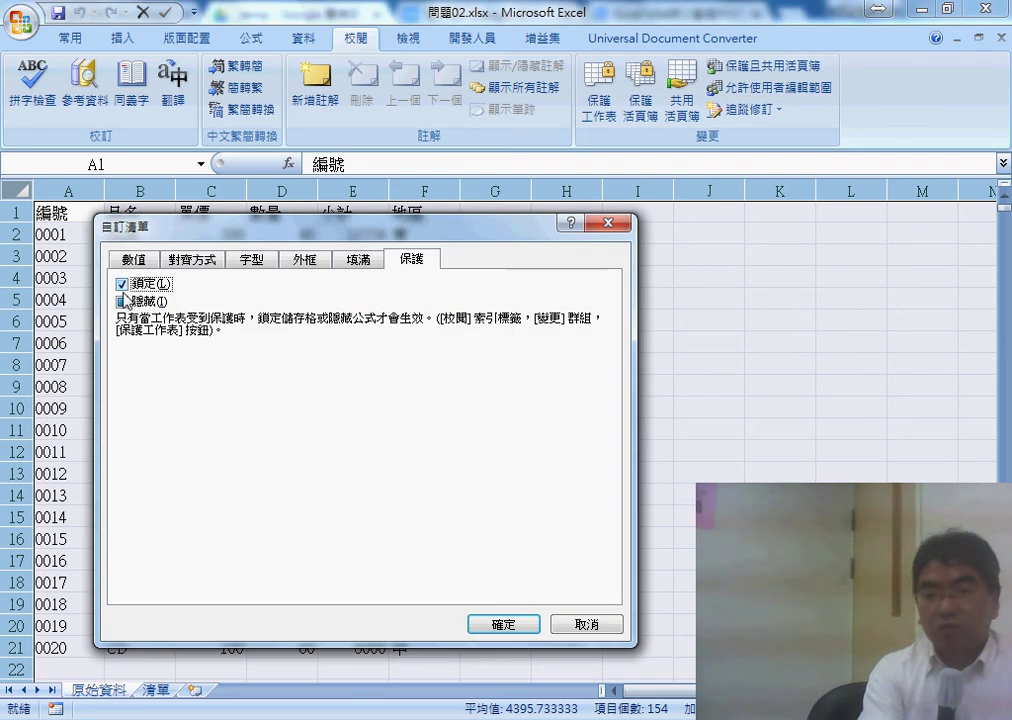
click(495, 626)
click(138, 190)
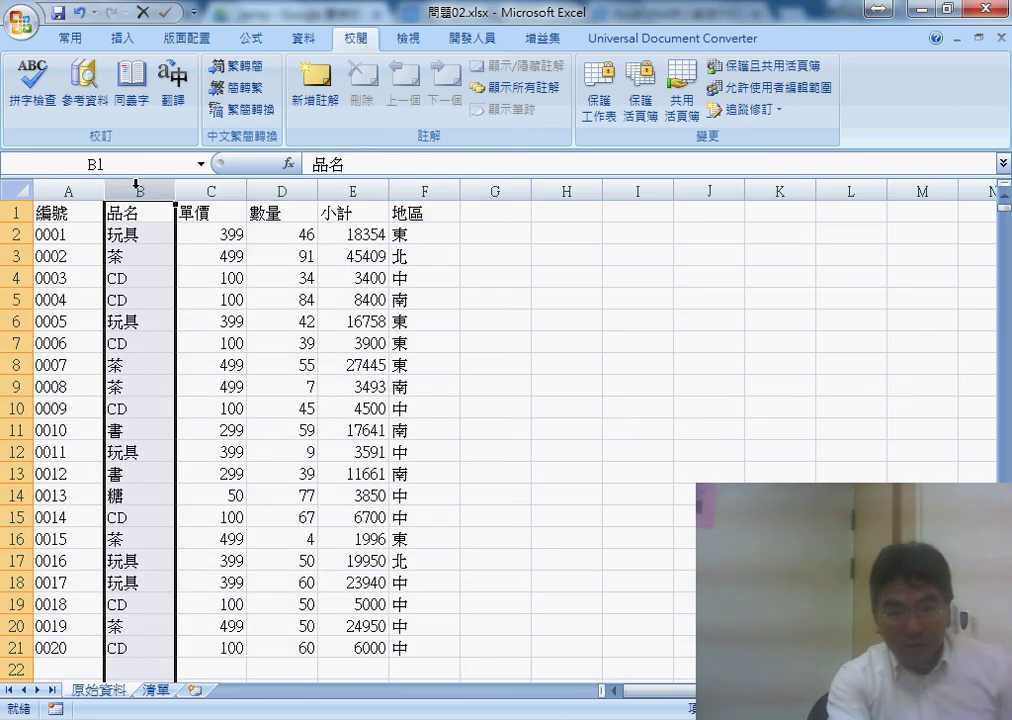
Clear Locked and Hidden for columns B, D and F (品名, 數量, 地區).
ctrl+click(280, 191)
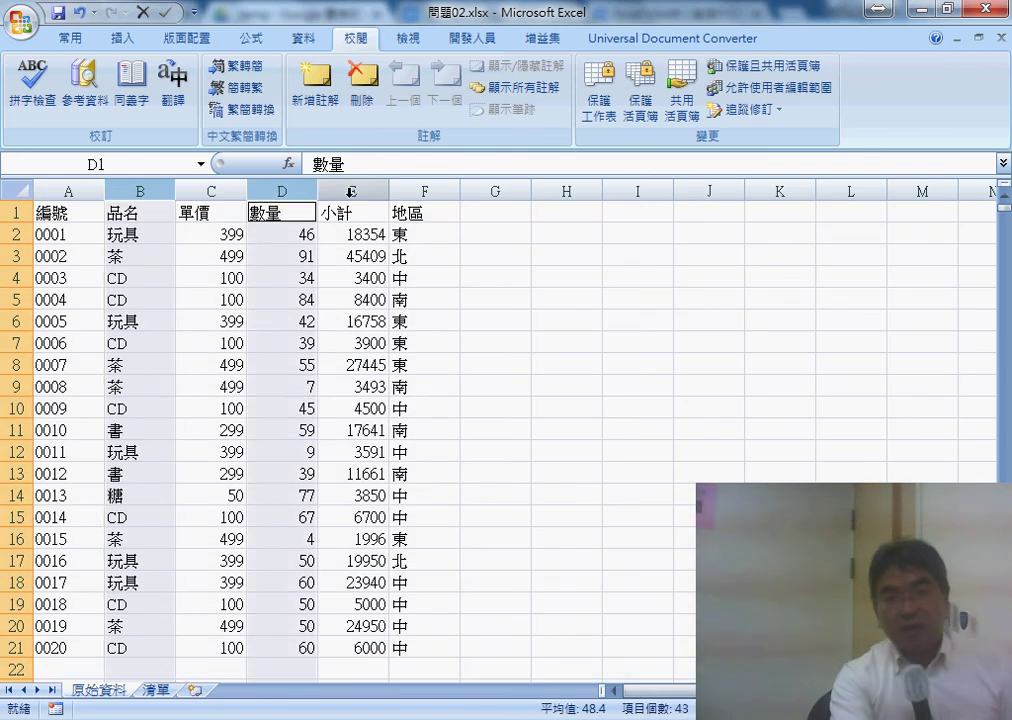
ctrl+click(432, 189)
right_click(424, 268)
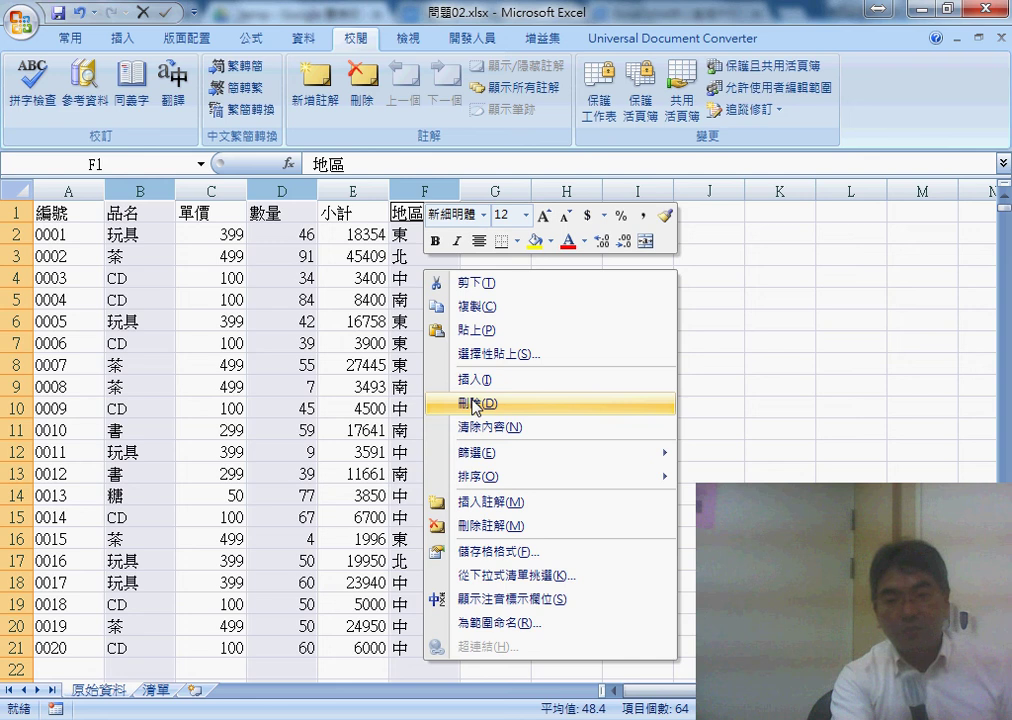
click(510, 552)
click(265, 358)
click(265, 377)
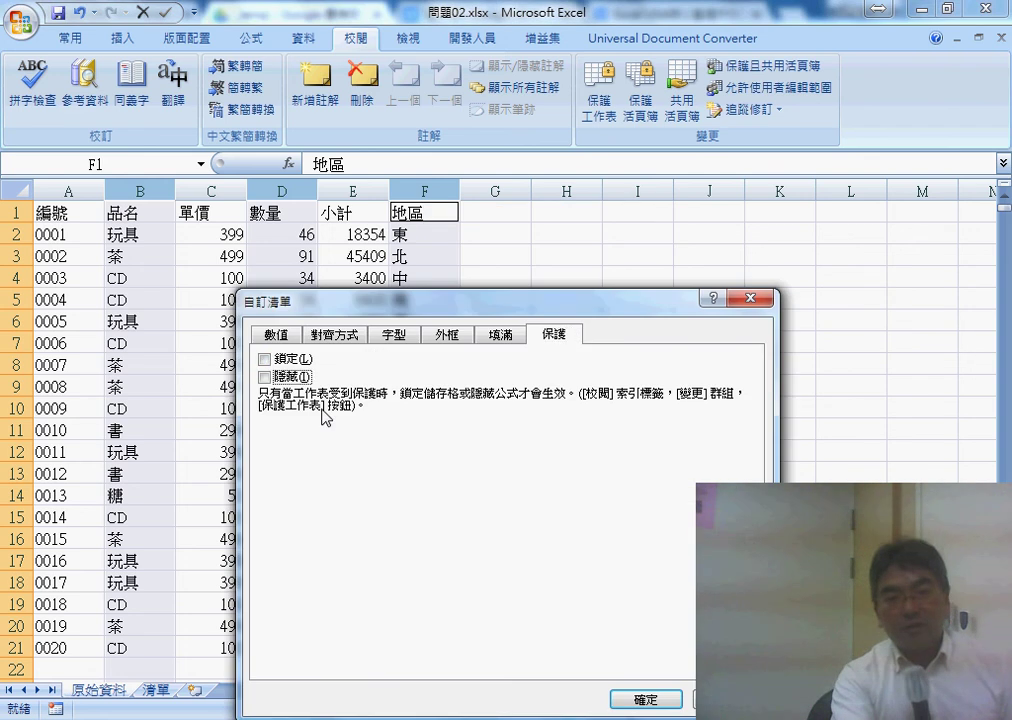
click(645, 699)
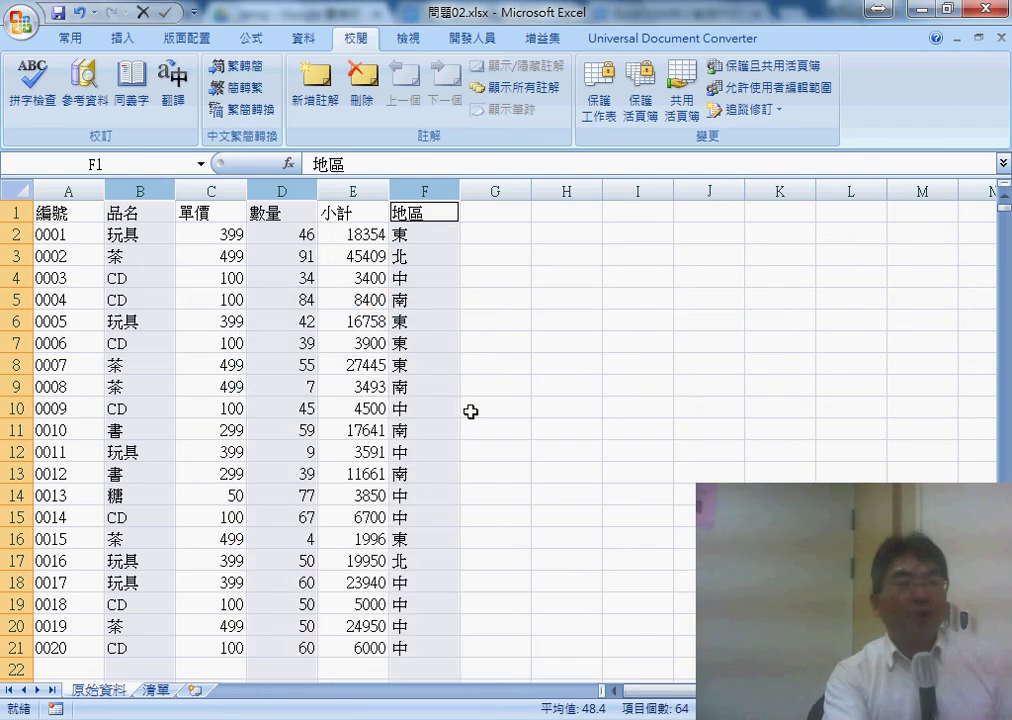